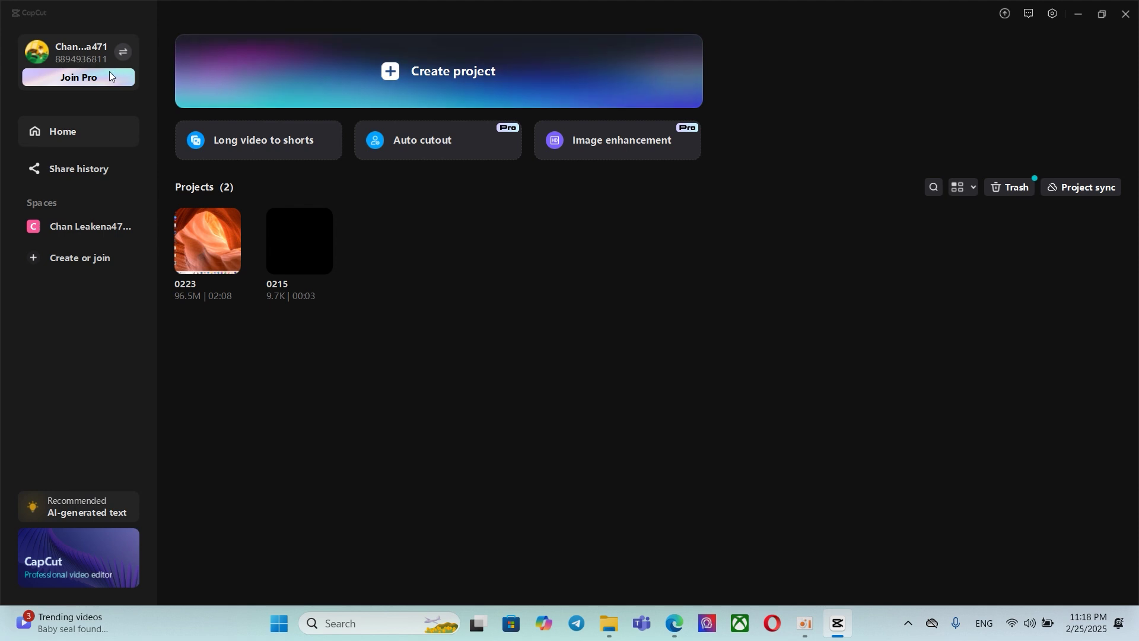
View the Pro subscription plans, close the offer, and open the project name search
{"action": "left_click", "coordinate": [62, 76]}
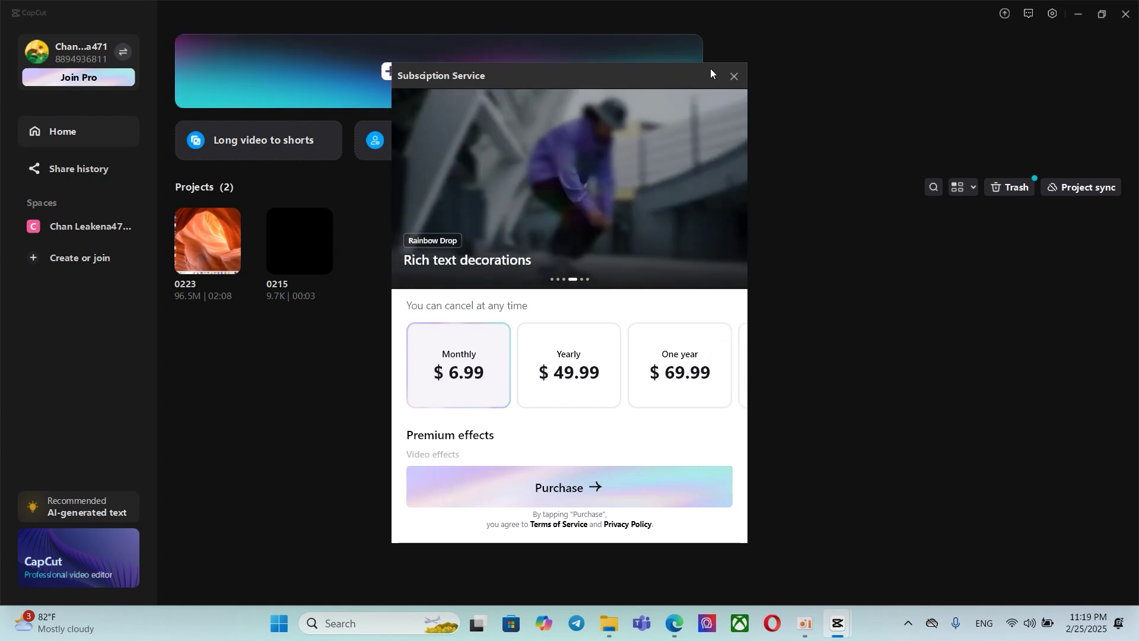
{"action": "left_click", "coordinate": [734, 76]}
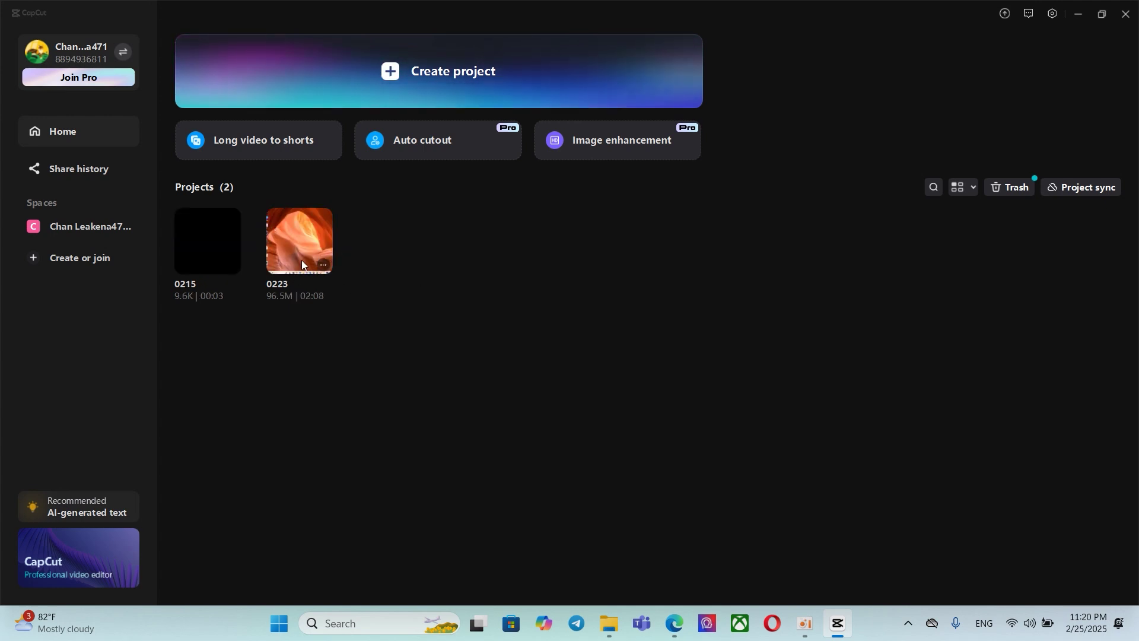
{"action": "left_click", "coordinate": [933, 188]}
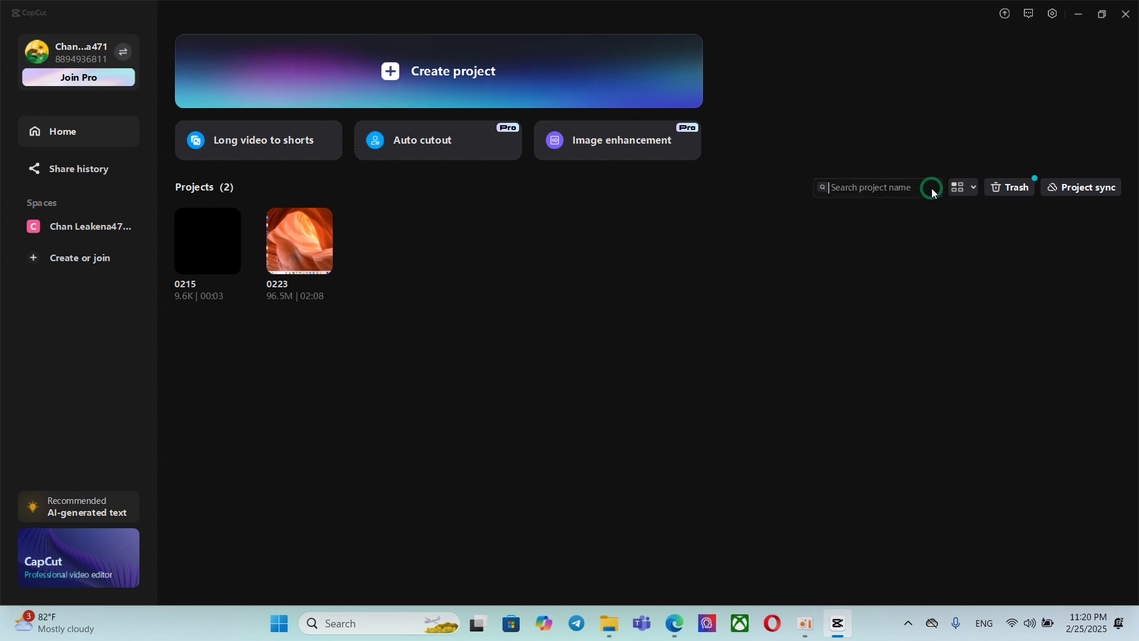
{"action": "left_click", "coordinate": [810, 187]}
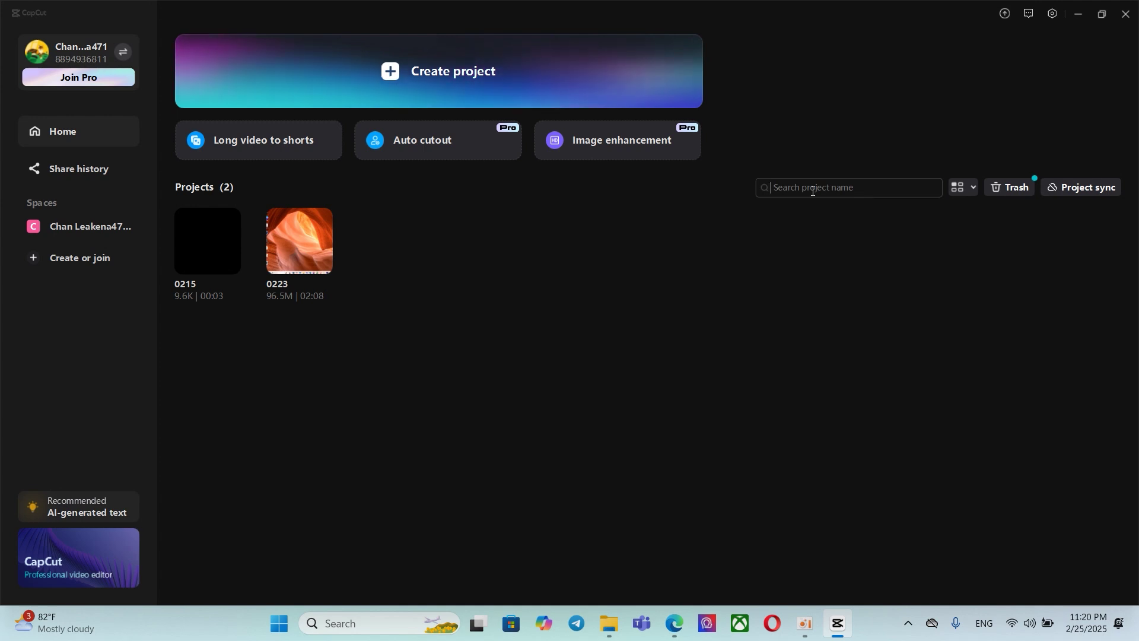
Switch the project overview to List view and return it to Grid view
{"action": "left_click", "coordinate": [974, 187]}
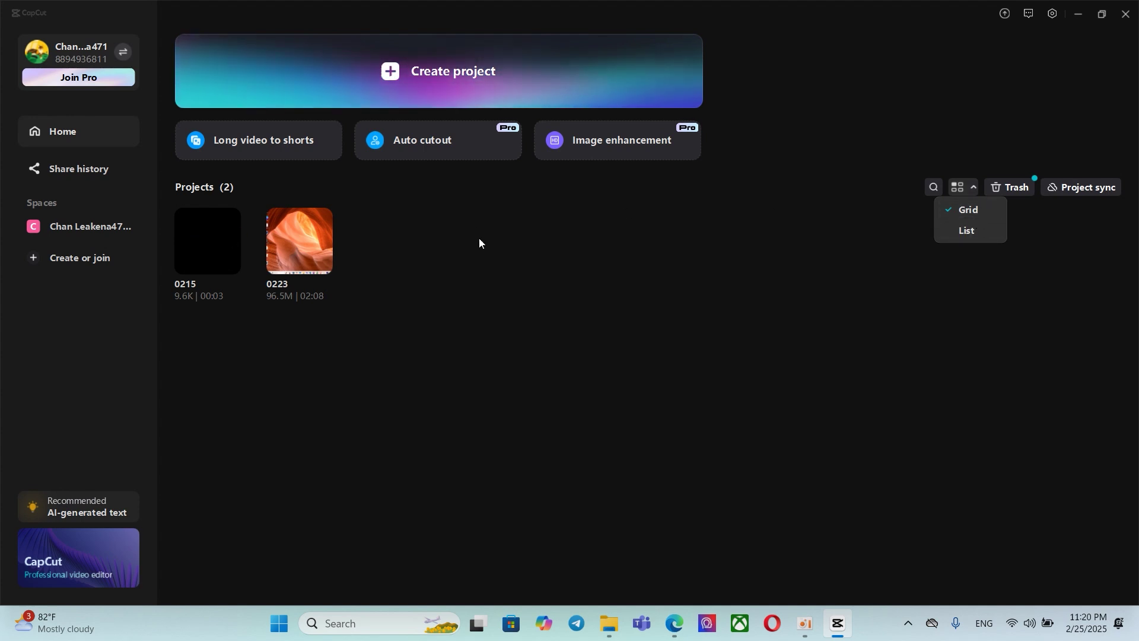
{"action": "left_click", "coordinate": [969, 231]}
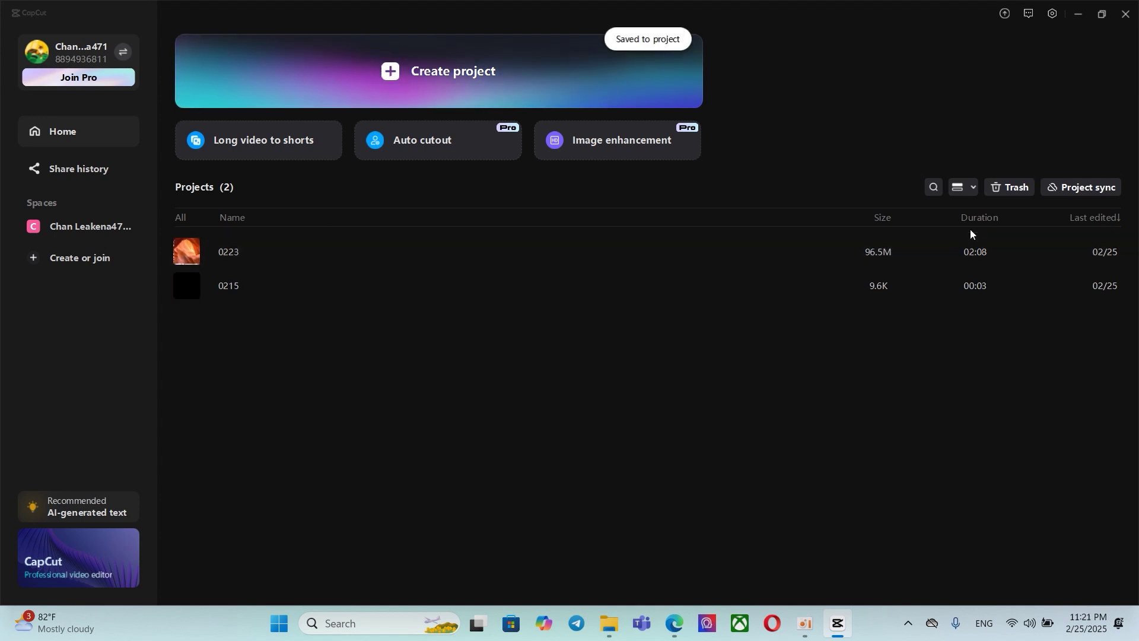
{"action": "left_click", "coordinate": [973, 187]}
{"action": "left_click", "coordinate": [966, 210]}
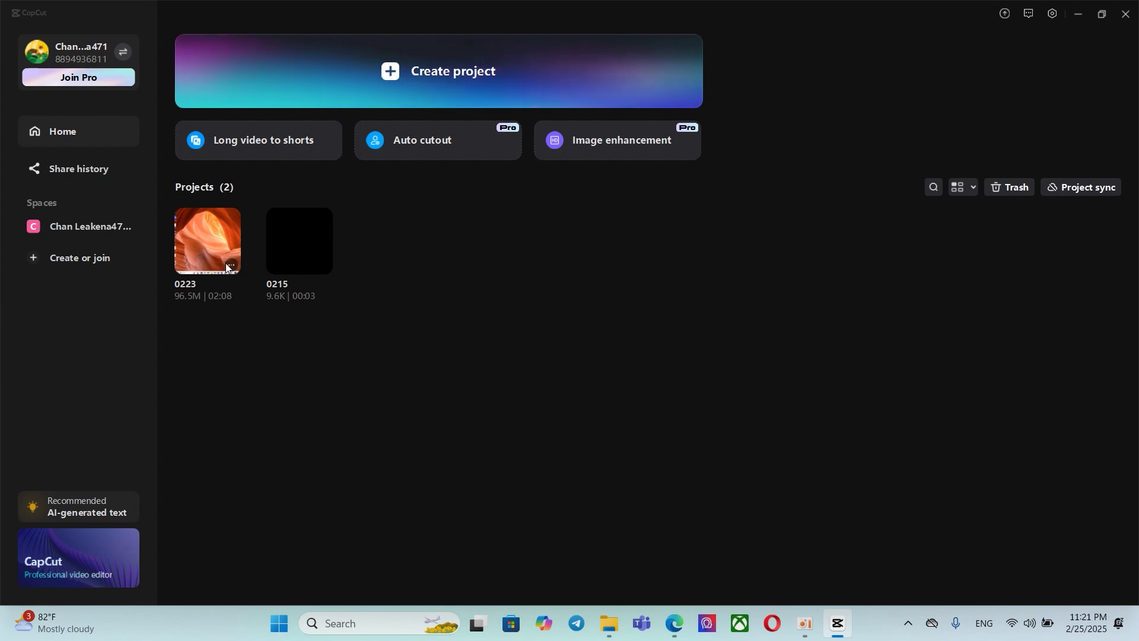
Delete project 0223 by moving it to the trash
{"action": "left_click", "coordinate": [231, 265]}
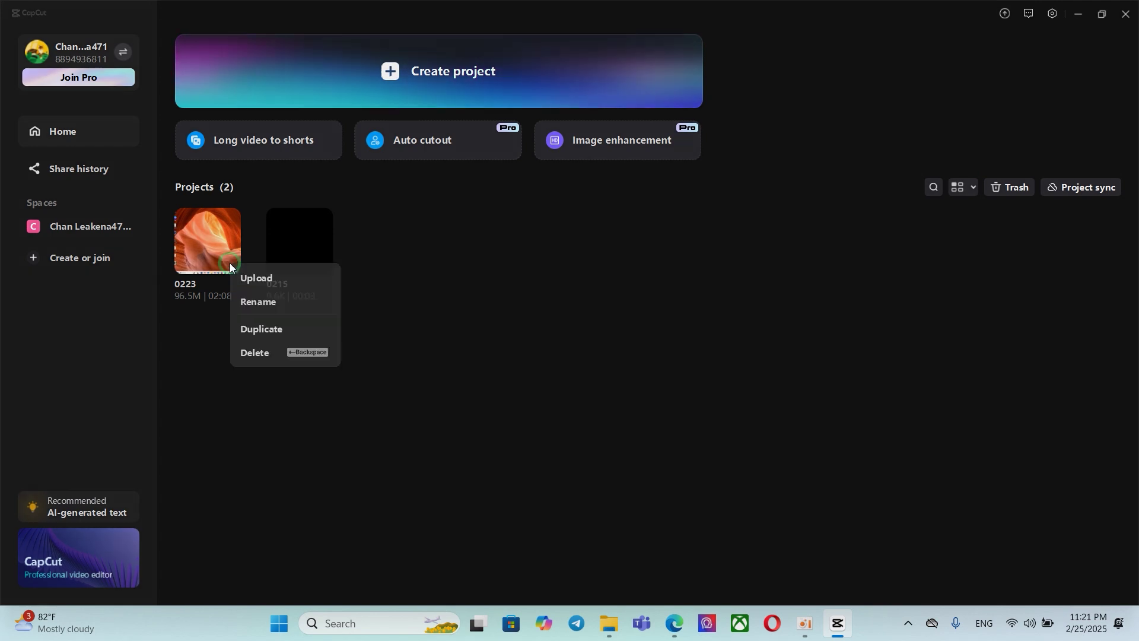
{"action": "left_click", "coordinate": [251, 347]}
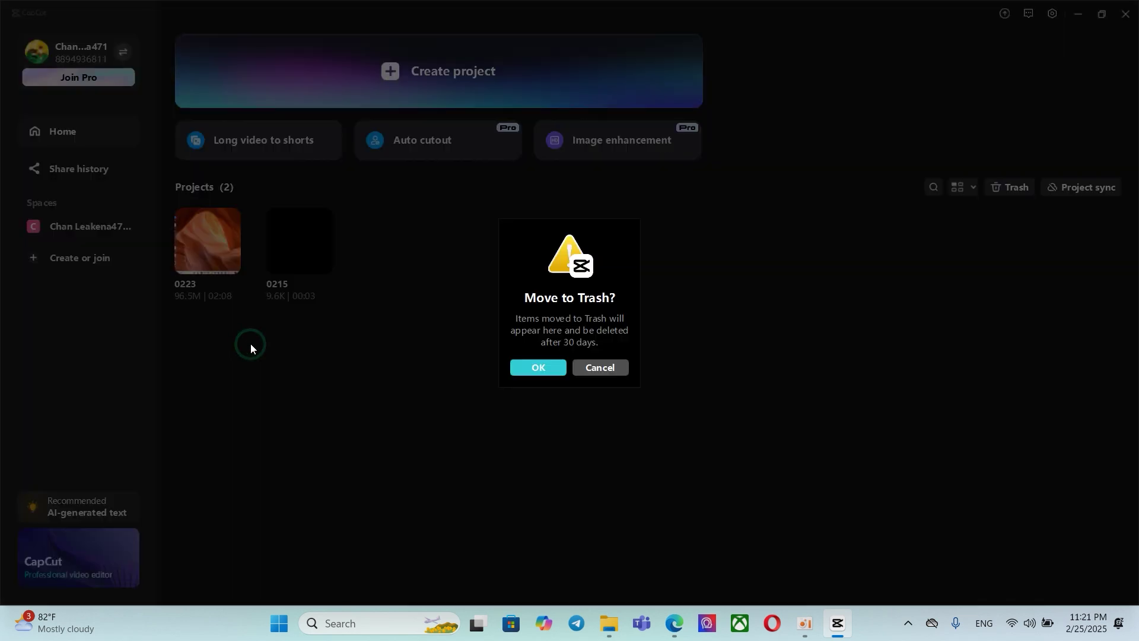
{"action": "left_click", "coordinate": [563, 374]}
{"action": "left_click", "coordinate": [675, 321]}
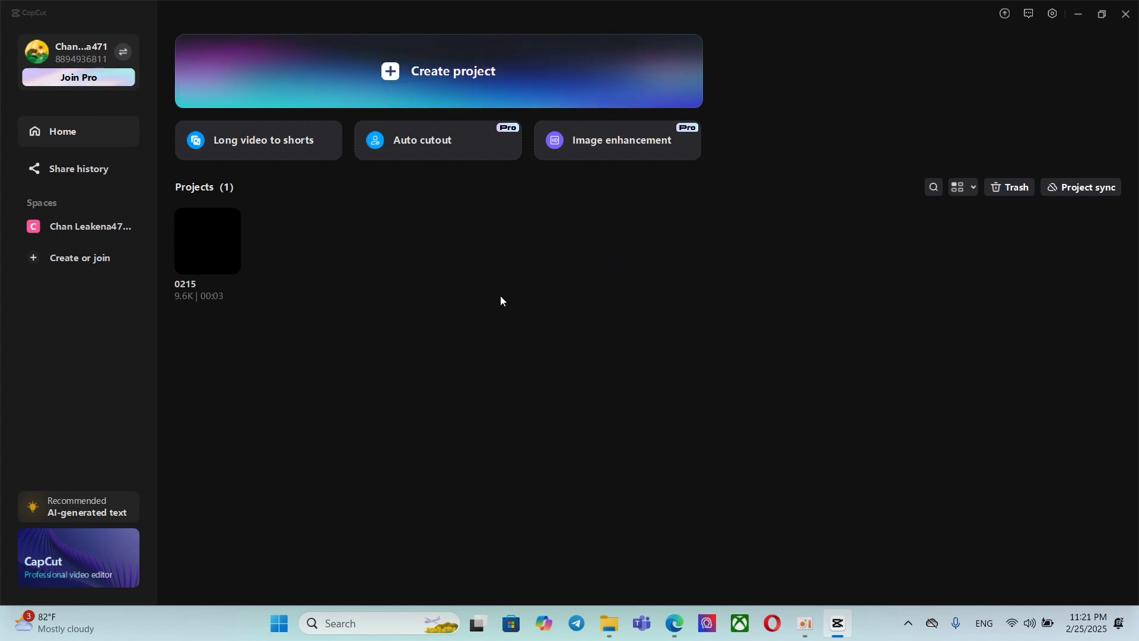
Create a new project and start importing media into it
{"action": "left_click", "coordinate": [392, 71]}
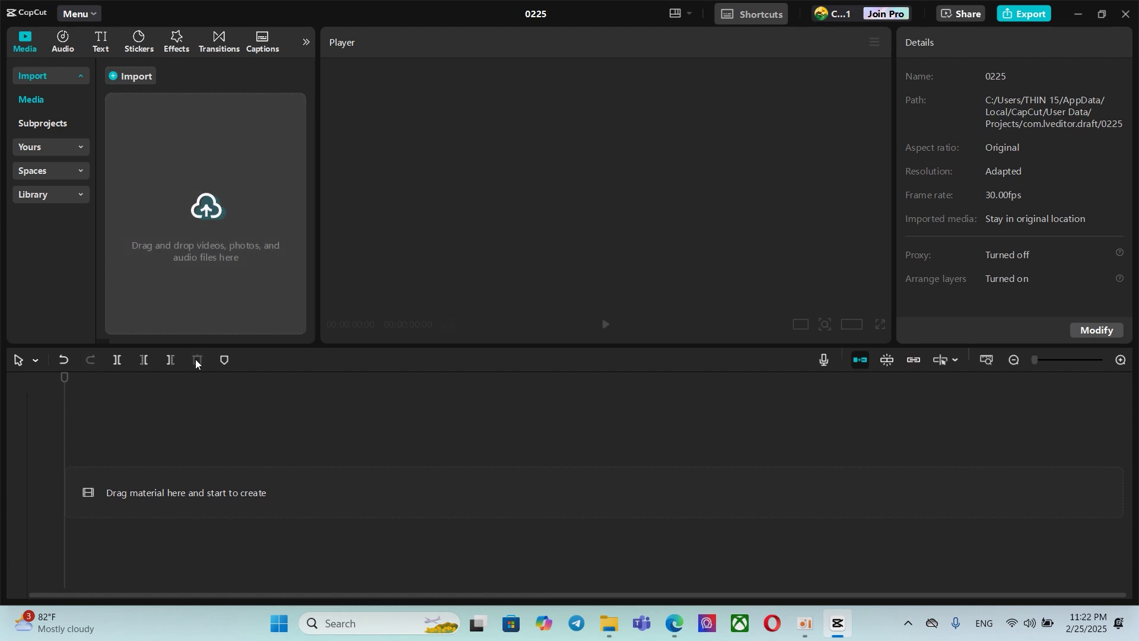
{"action": "left_click", "coordinate": [113, 79]}
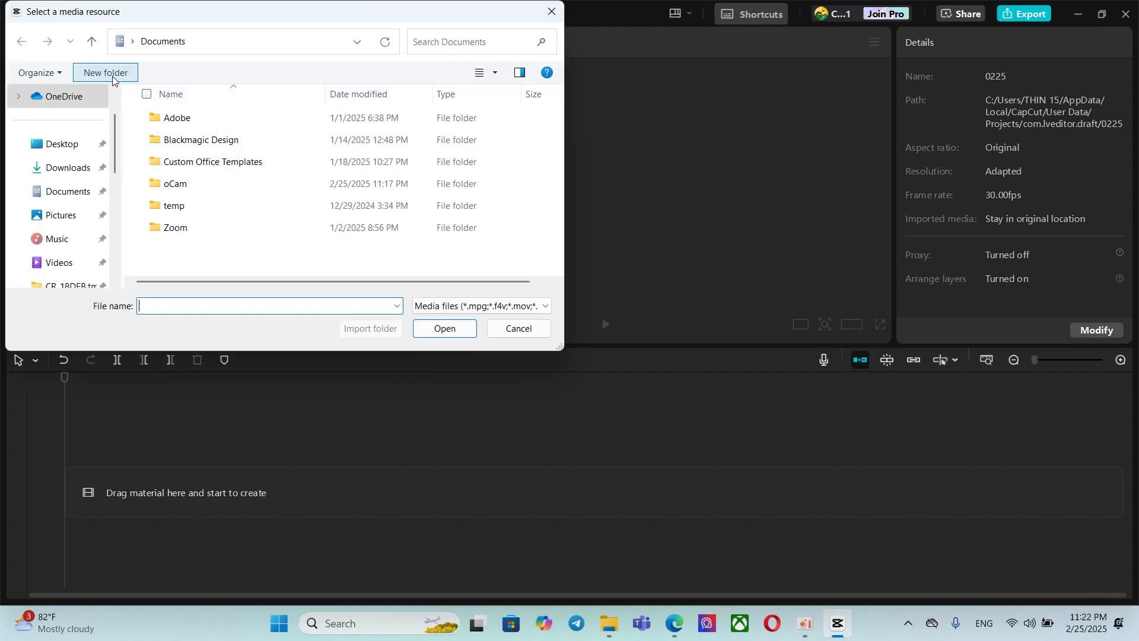
Browse the Capcut and Cartoon Pro folders on drive DATA (D:) for media to import, showing Cartoon Pro with larger icons
{"action": "scroll", "coordinate": [61, 212], "scroll_direction": "down", "scroll_amount": 5}
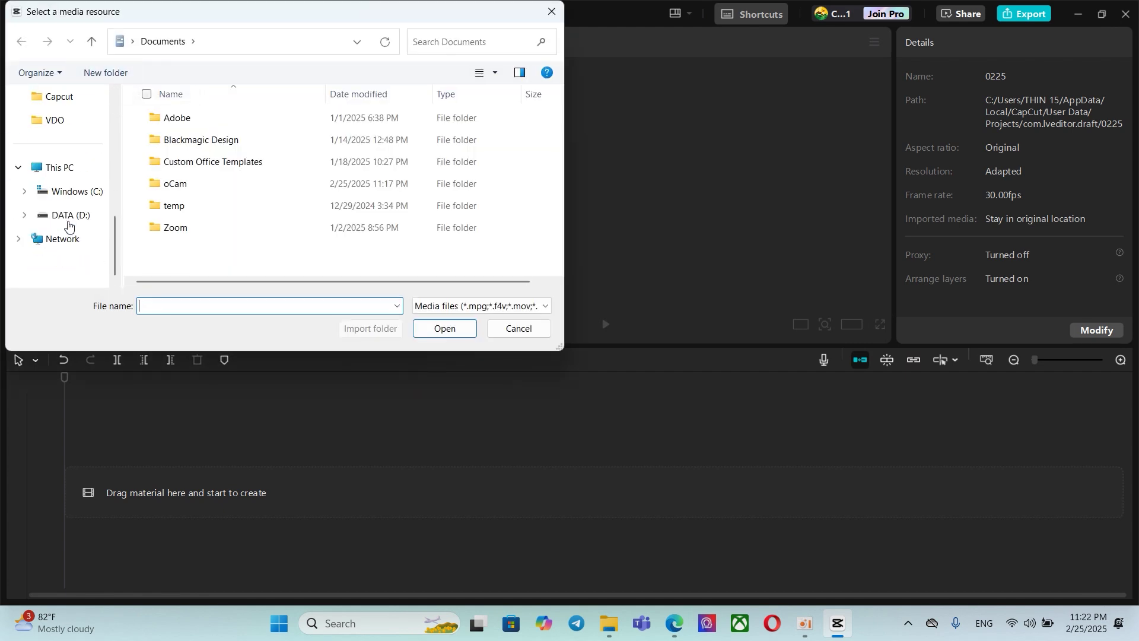
{"action": "left_click", "coordinate": [62, 214]}
{"action": "scroll", "coordinate": [172, 214], "scroll_direction": "down", "scroll_amount": 2}
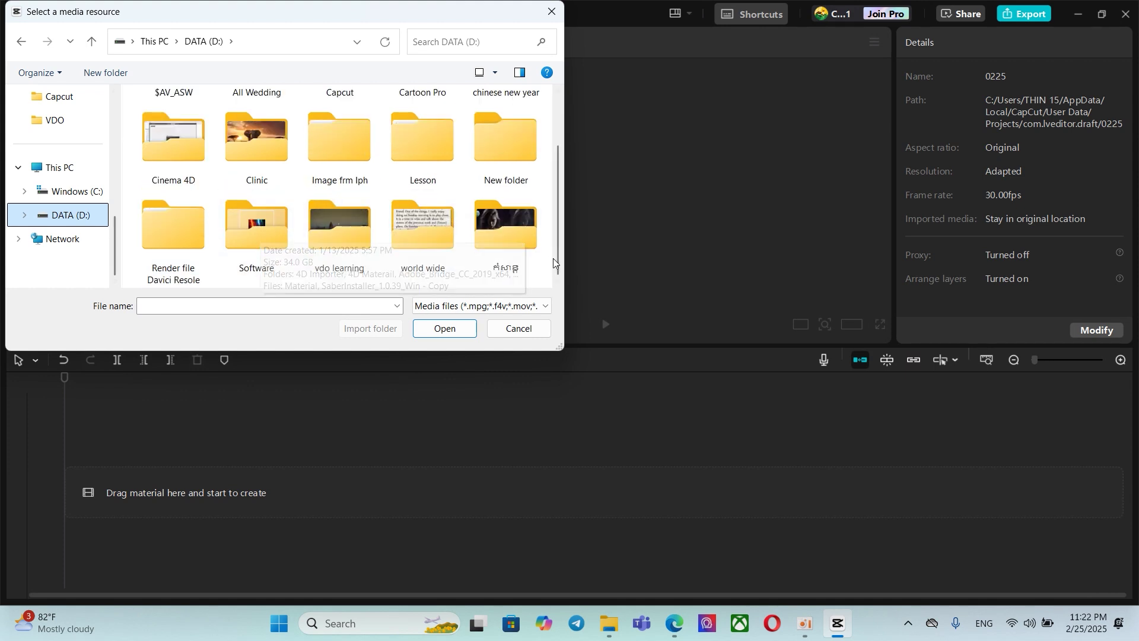
{"action": "scroll", "coordinate": [307, 236], "scroll_direction": "up", "scroll_amount": 1}
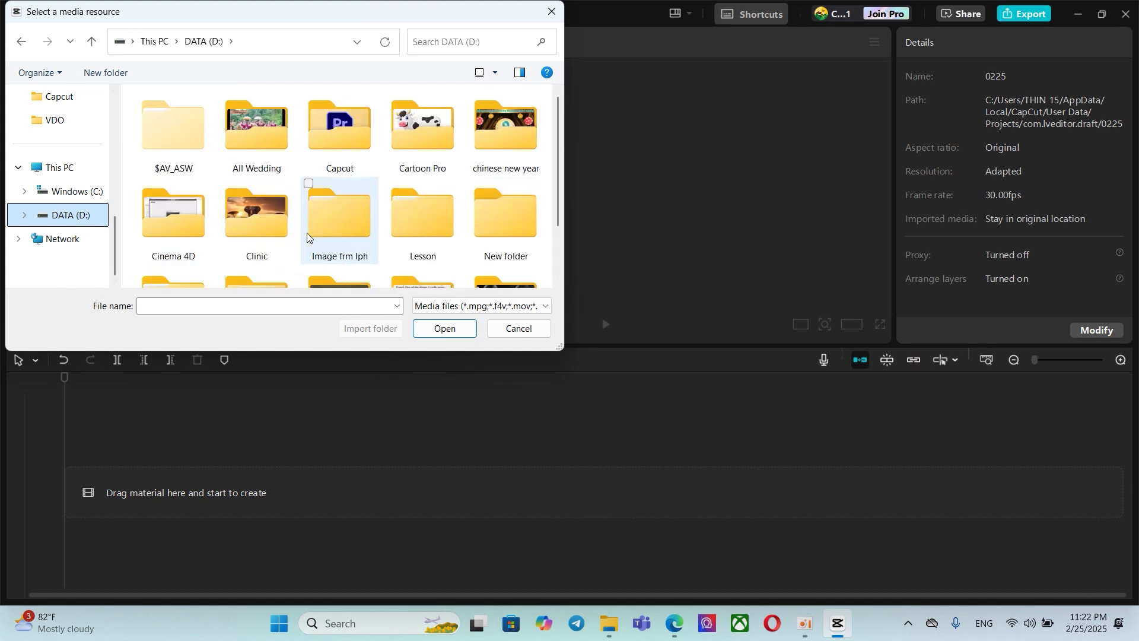
{"action": "double_click", "coordinate": [350, 141]}
{"action": "scroll", "coordinate": [348, 171], "scroll_direction": "down", "scroll_amount": 1}
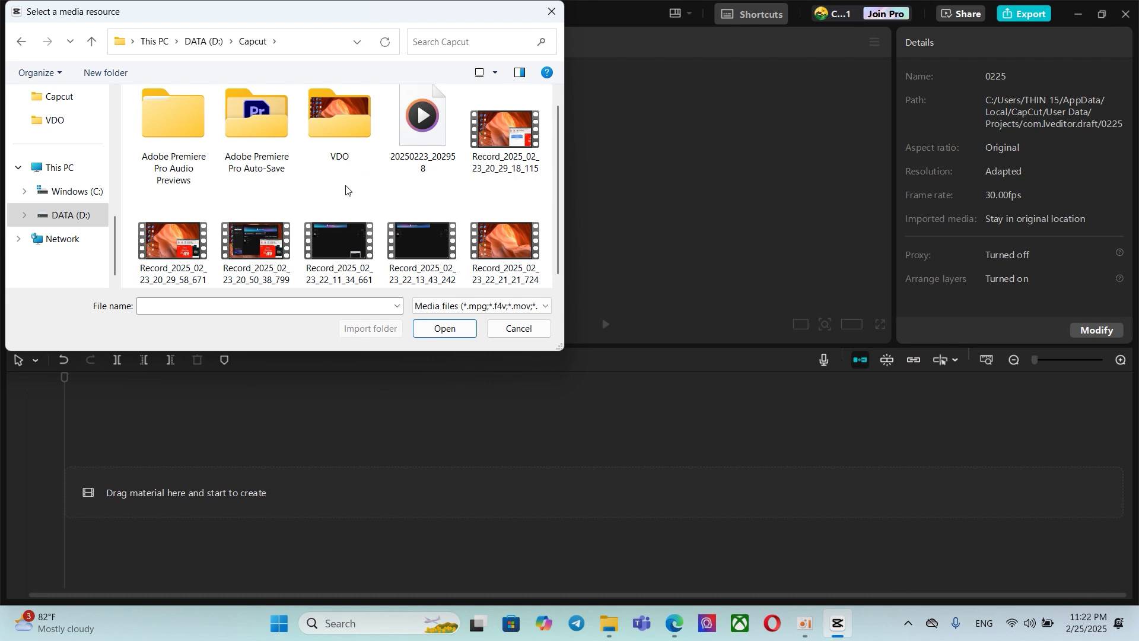
{"action": "left_click", "coordinate": [75, 219]}
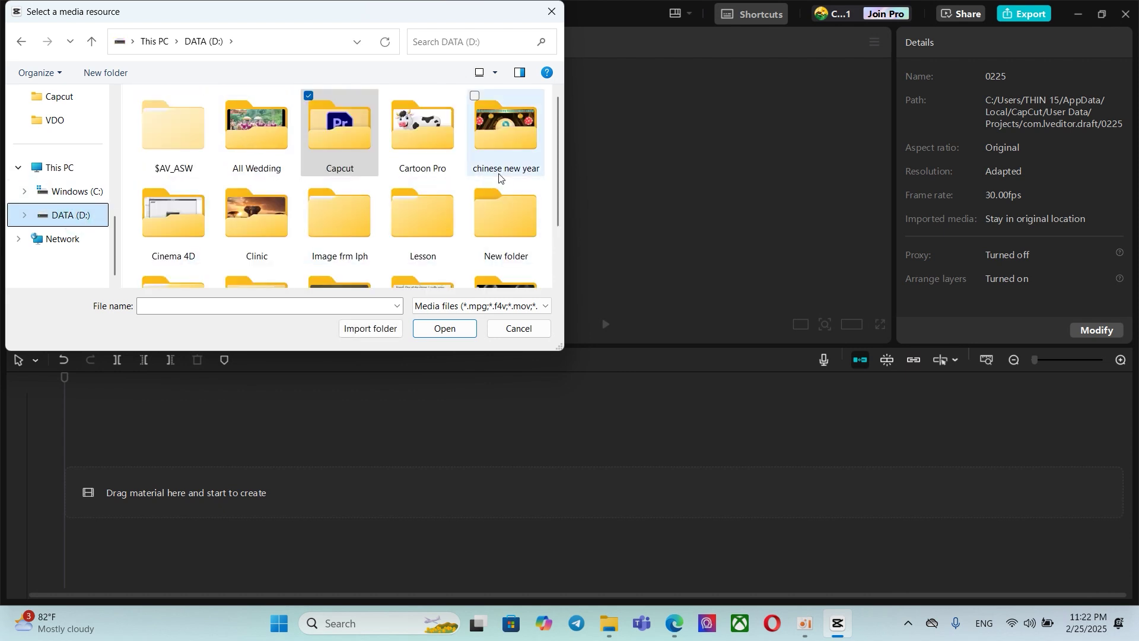
{"action": "double_click", "coordinate": [415, 133]}
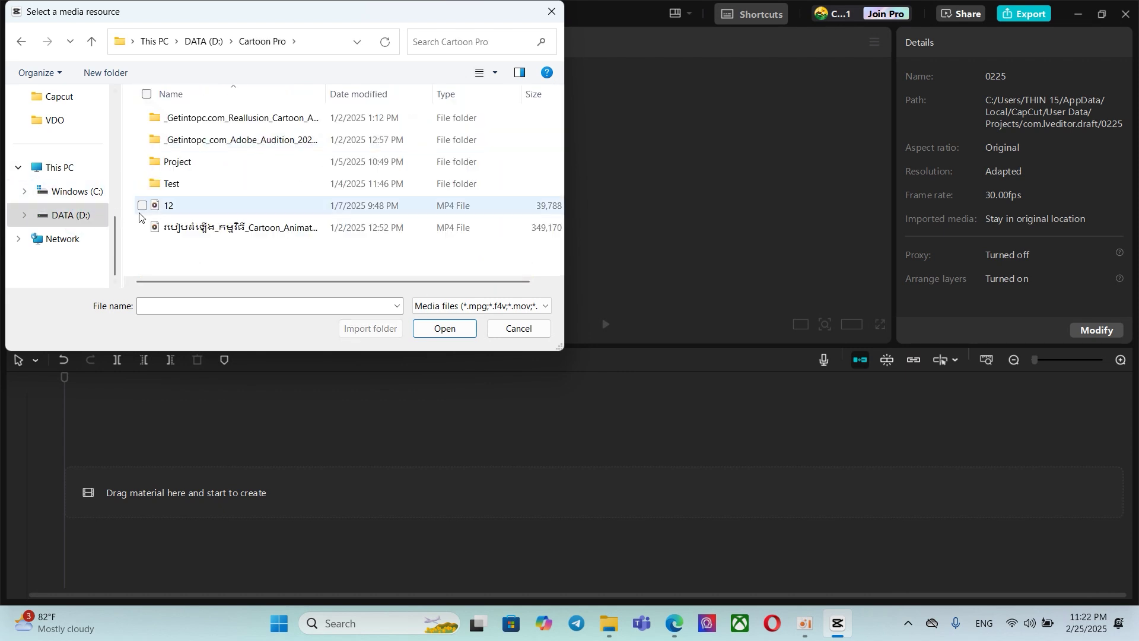
{"action": "left_click", "coordinate": [496, 73]}
{"action": "left_click", "coordinate": [536, 45]}
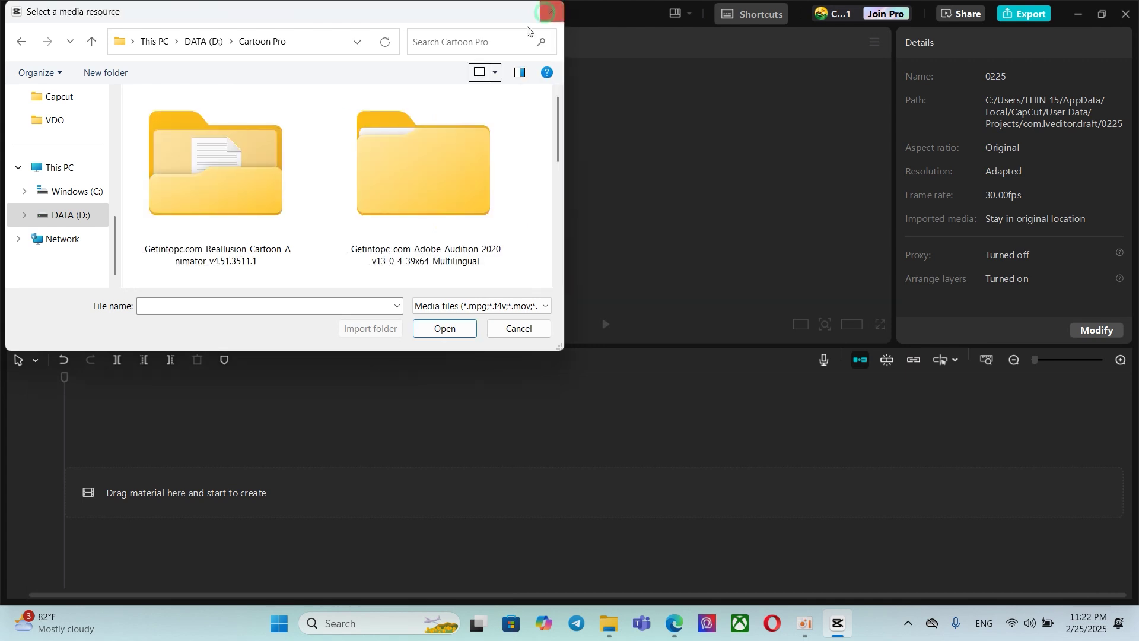
{"action": "scroll", "coordinate": [335, 204], "scroll_direction": "down", "scroll_amount": 3}
{"action": "scroll", "coordinate": [356, 221], "scroll_direction": "up", "scroll_amount": 3}
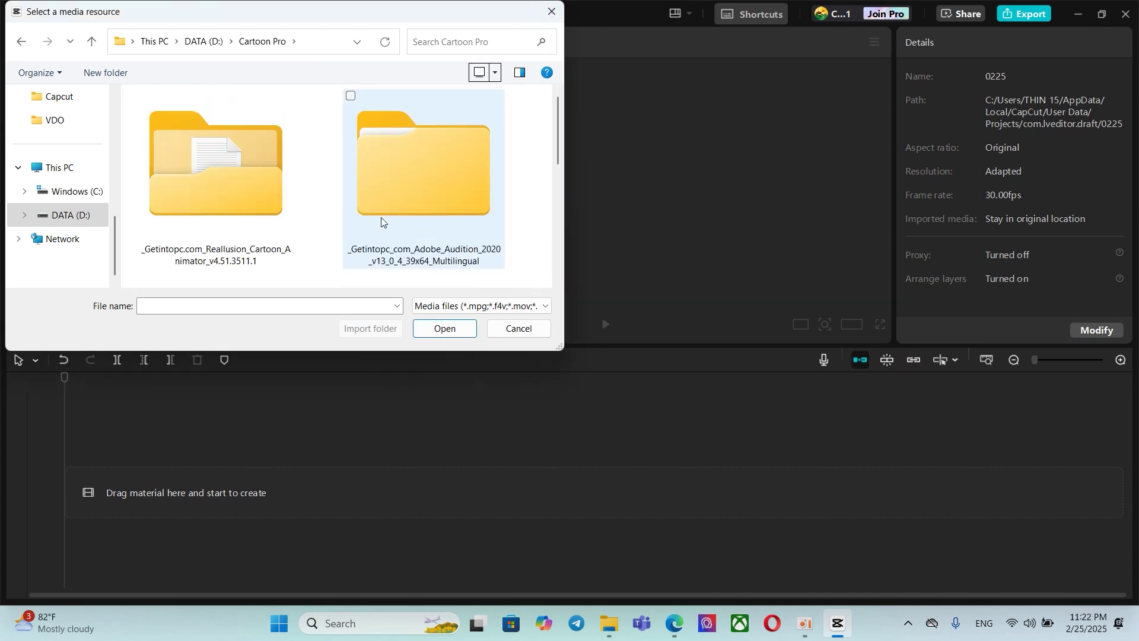
{"action": "left_click", "coordinate": [70, 214]}
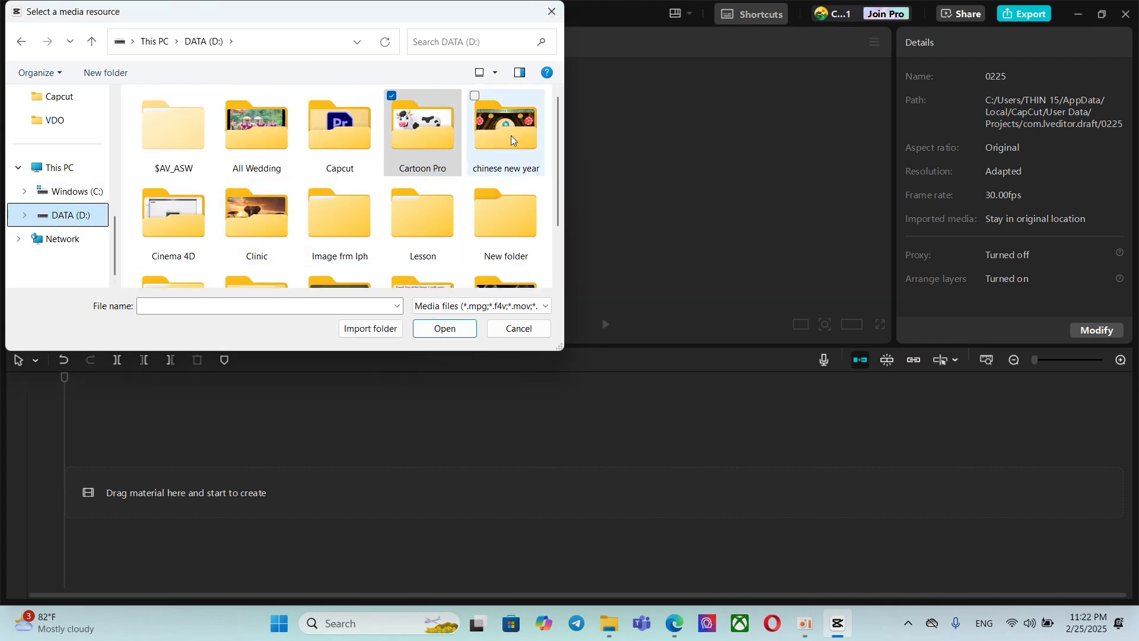
Import the DALL·E image of the dignified man among deer from the Downloads folder and add it to the timeline
{"action": "key", "text": "alt+Left"}
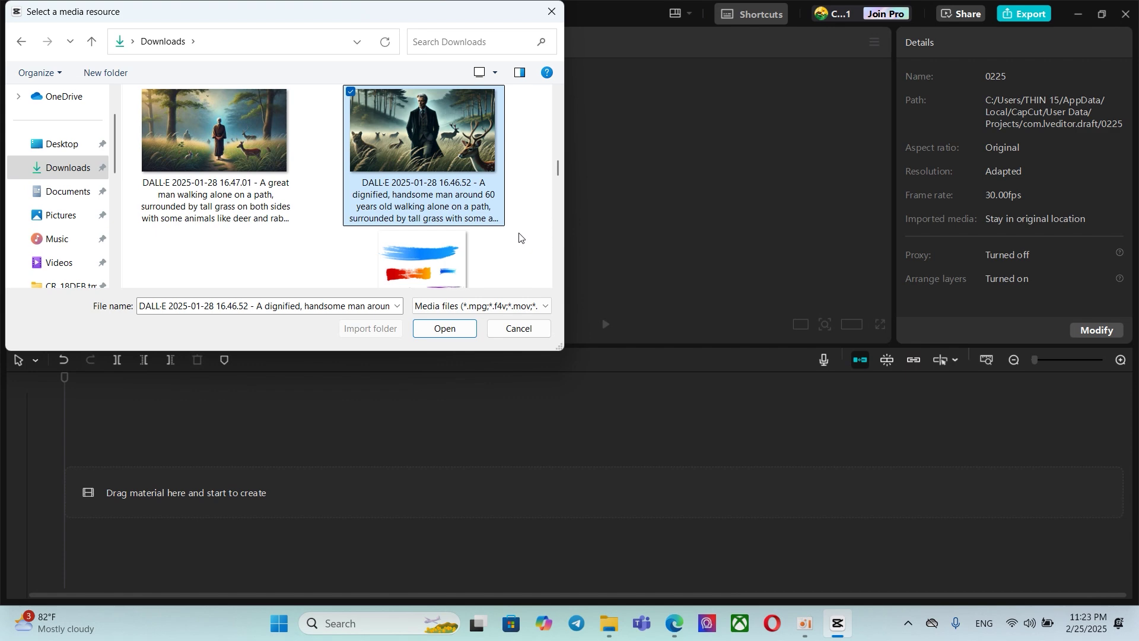
{"action": "left_click", "coordinate": [441, 327]}
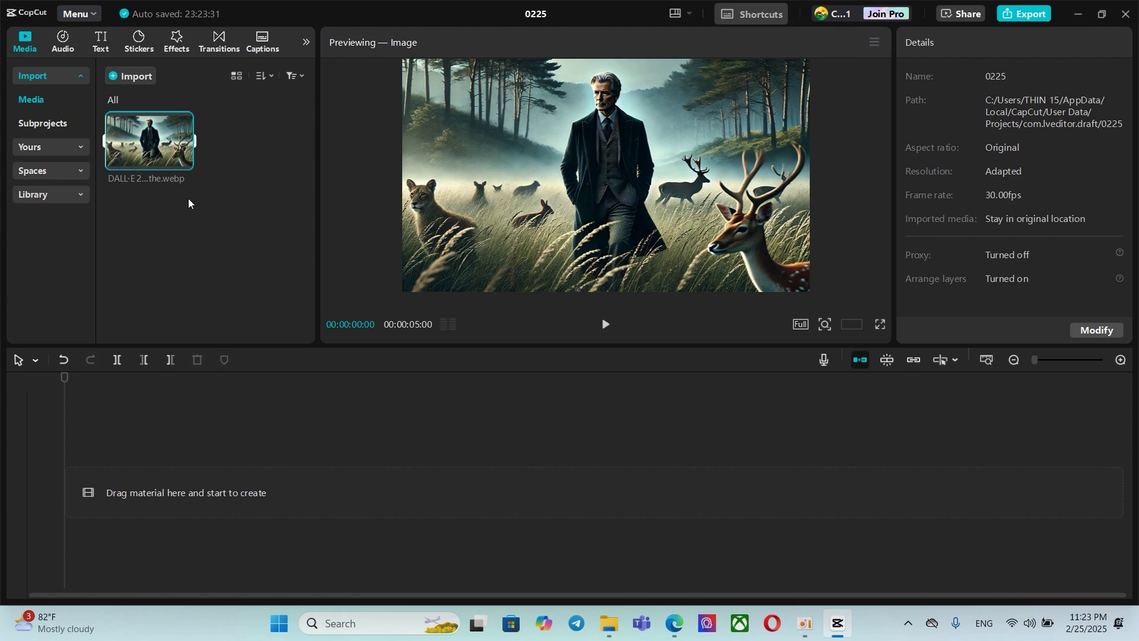
{"action": "left_click", "coordinate": [314, 411]}
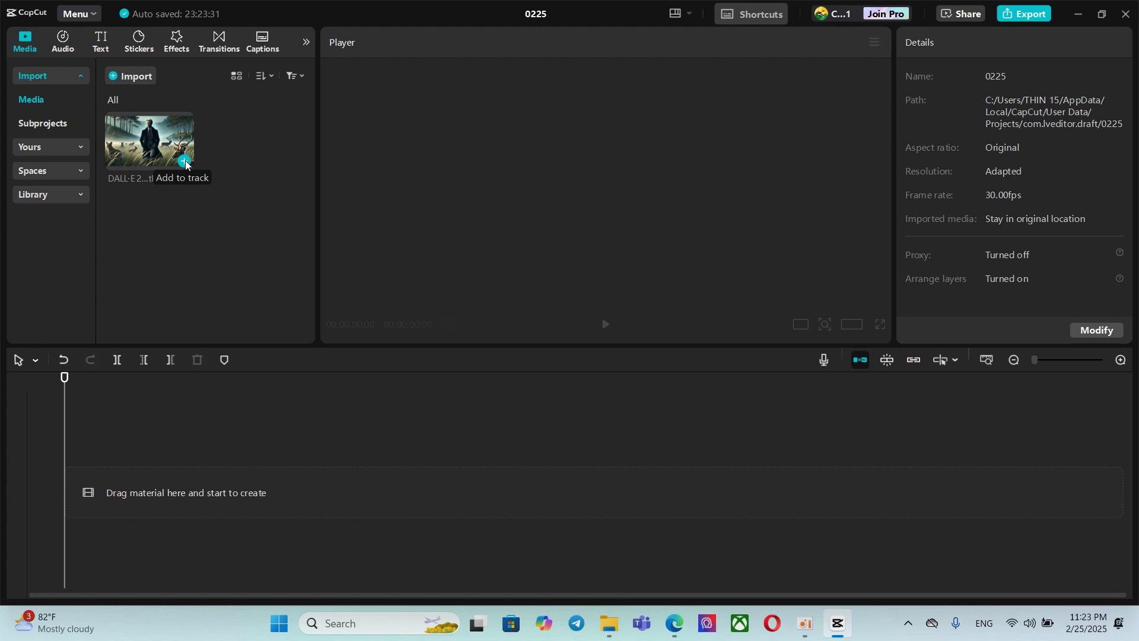
{"action": "left_click", "coordinate": [184, 162]}
{"action": "left_click", "coordinate": [178, 462]}
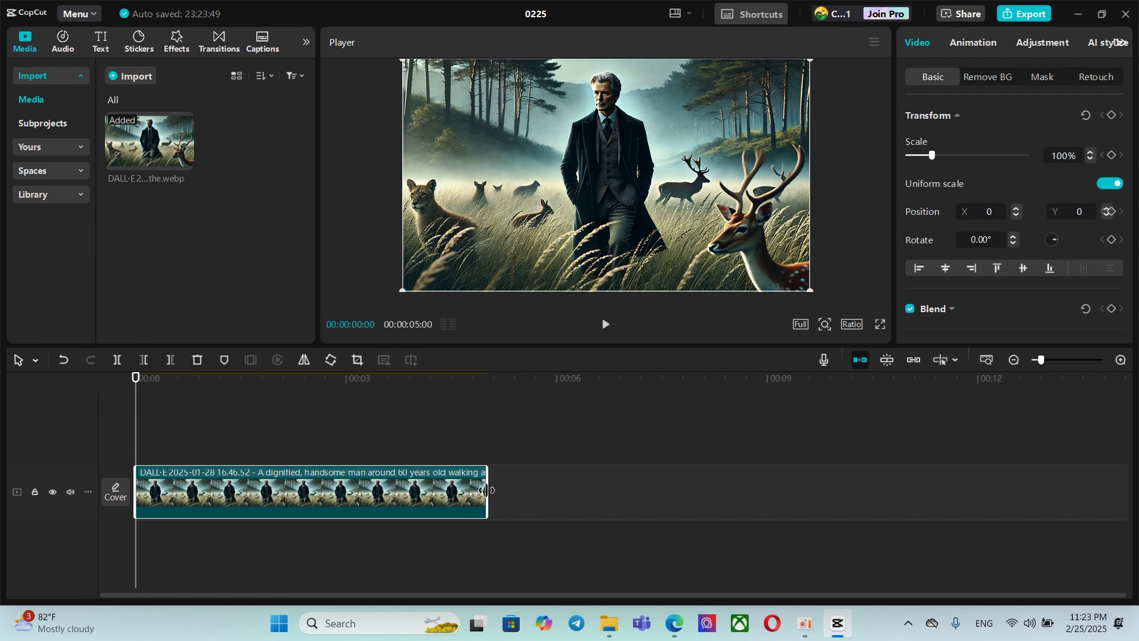
Adjust the end of the image clip on the timeline so it lasts about 00:00:08:23
{"action": "left_click_drag", "start_coordinate": [486, 496], "coordinate": [947, 497]}
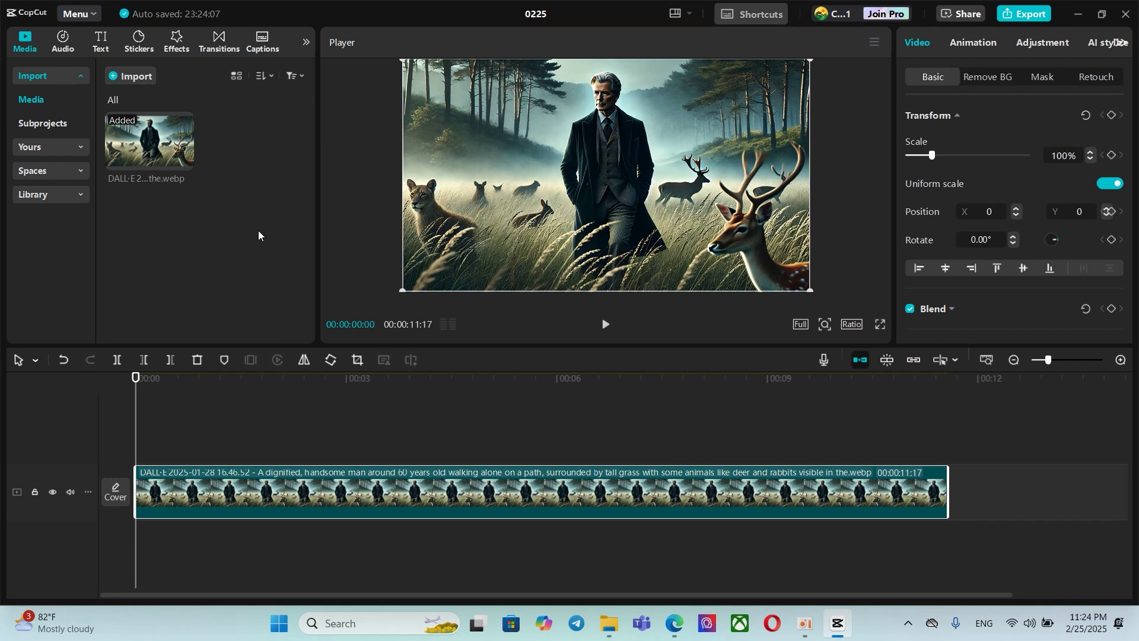
{"action": "left_click_drag", "start_coordinate": [948, 495], "coordinate": [751, 496]}
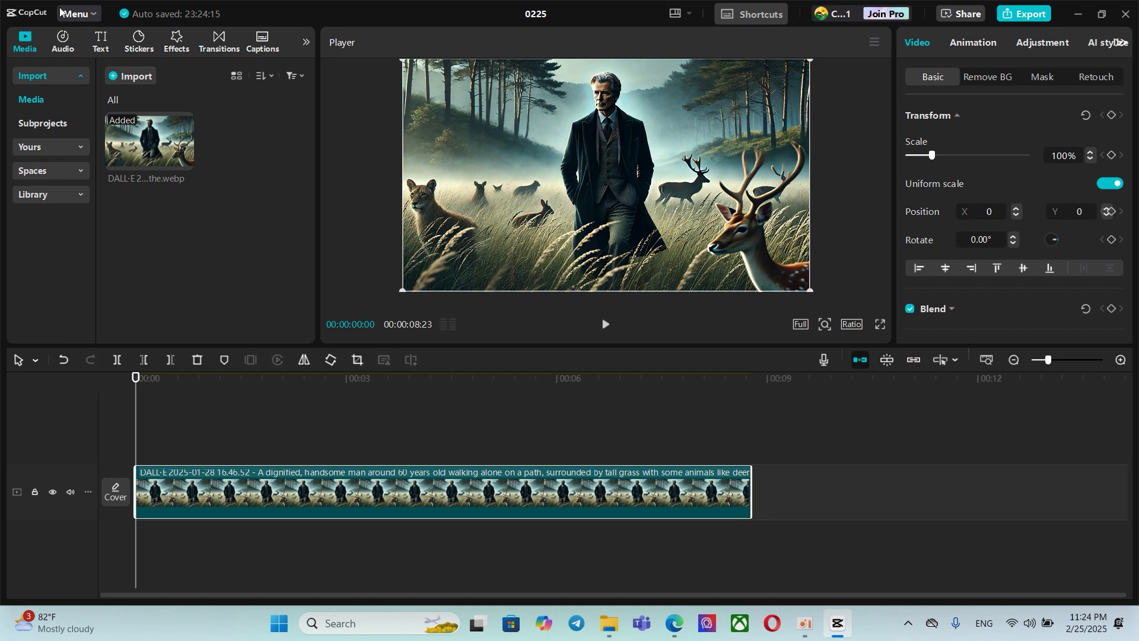
Examine the VIP HOT songs in the audio music library
{"action": "left_click", "coordinate": [64, 41]}
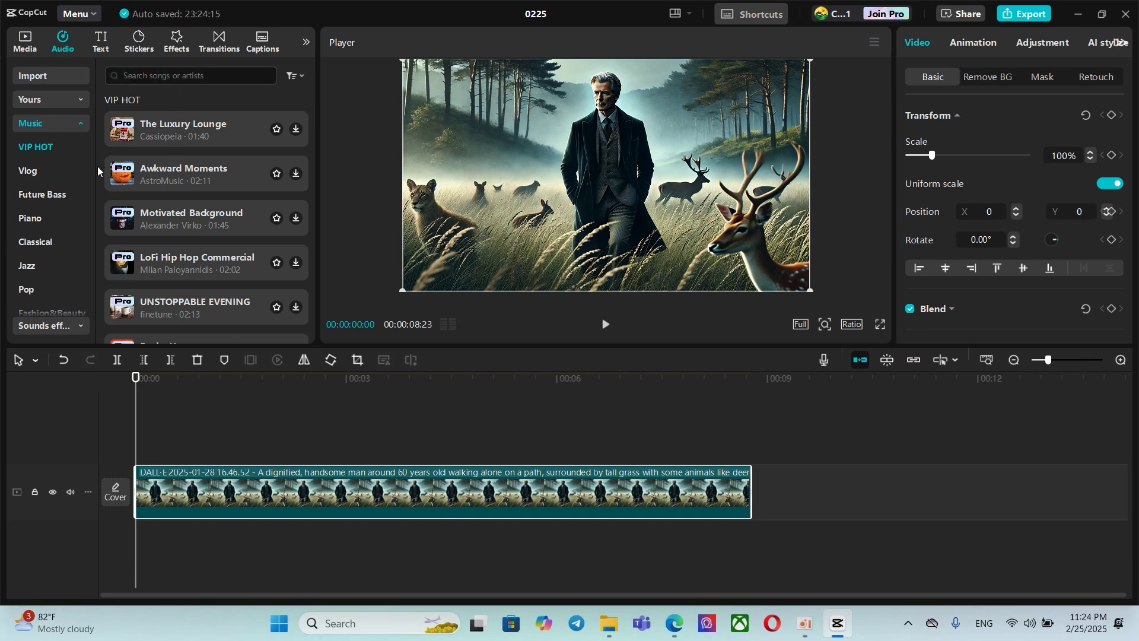
{"action": "scroll", "coordinate": [149, 190], "scroll_direction": "down", "scroll_amount": 5}
{"action": "scroll", "coordinate": [149, 190], "scroll_direction": "down", "scroll_amount": 5}
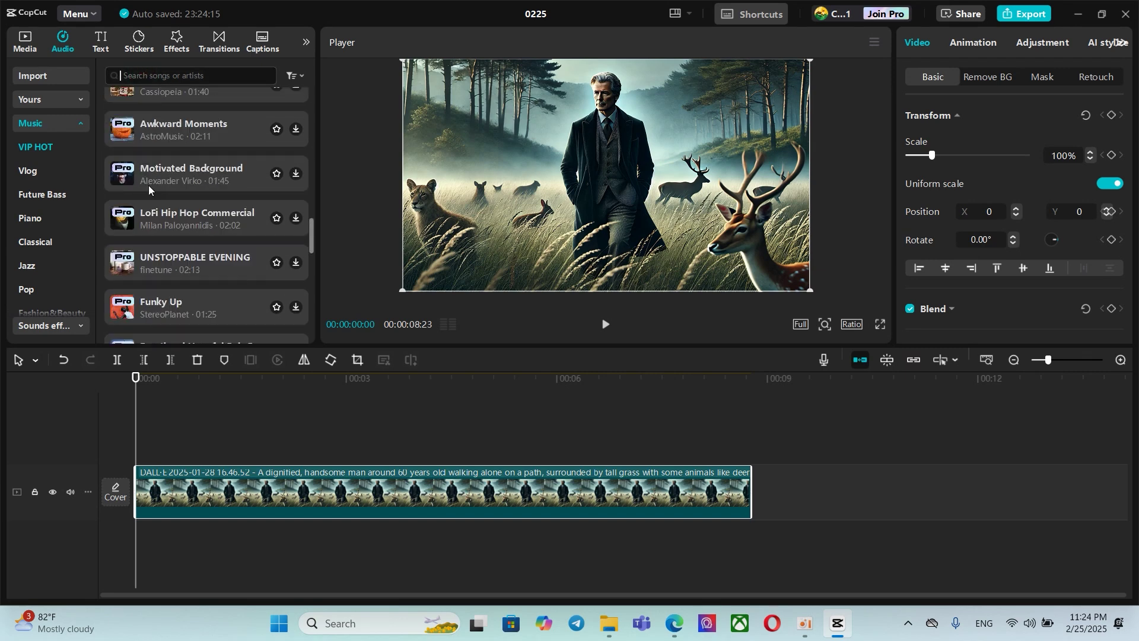
{"action": "scroll", "coordinate": [149, 190], "scroll_direction": "down", "scroll_amount": 10}
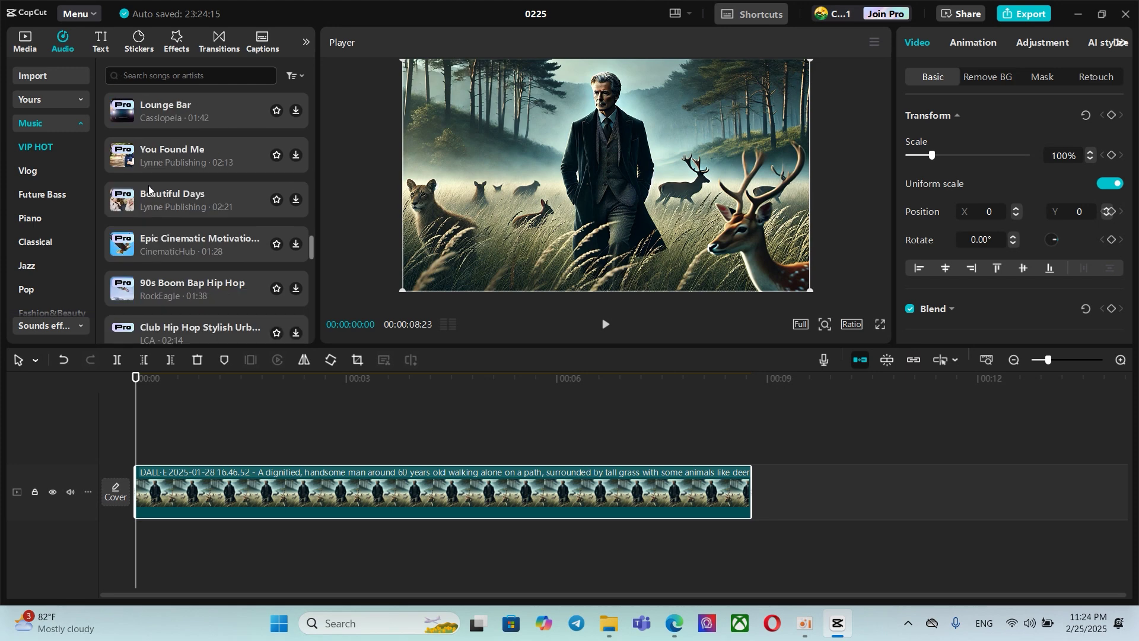
{"action": "scroll", "coordinate": [148, 189], "scroll_direction": "down", "scroll_amount": 5}
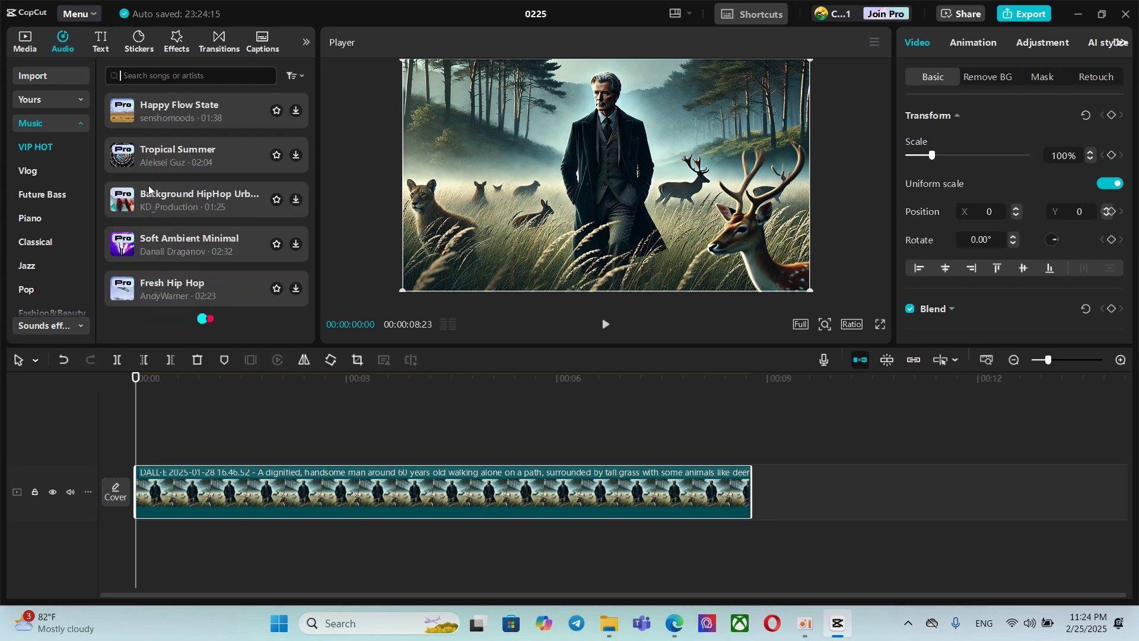
{"action": "scroll", "coordinate": [135, 197], "scroll_direction": "up", "scroll_amount": 5}
{"action": "scroll", "coordinate": [135, 197], "scroll_direction": "up", "scroll_amount": 3}
Check the favorites and brand music collections, and return to browsing the music library from the empty favorites
{"action": "left_click", "coordinate": [45, 102]}
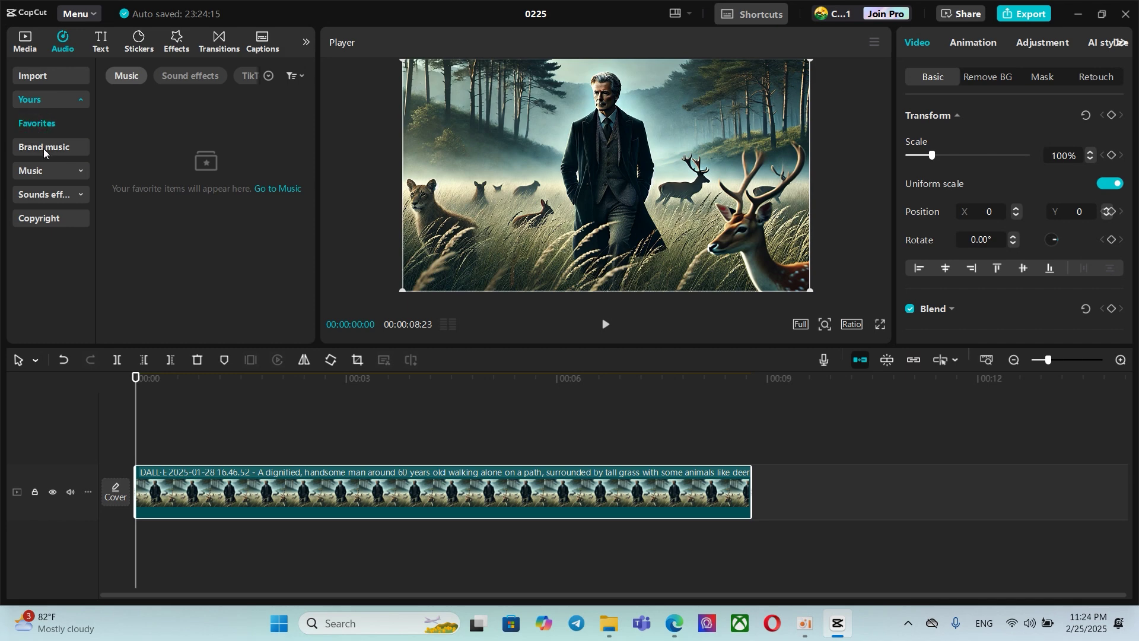
{"action": "left_click", "coordinate": [43, 148]}
{"action": "left_click", "coordinate": [42, 170]}
{"action": "left_click", "coordinate": [46, 99]}
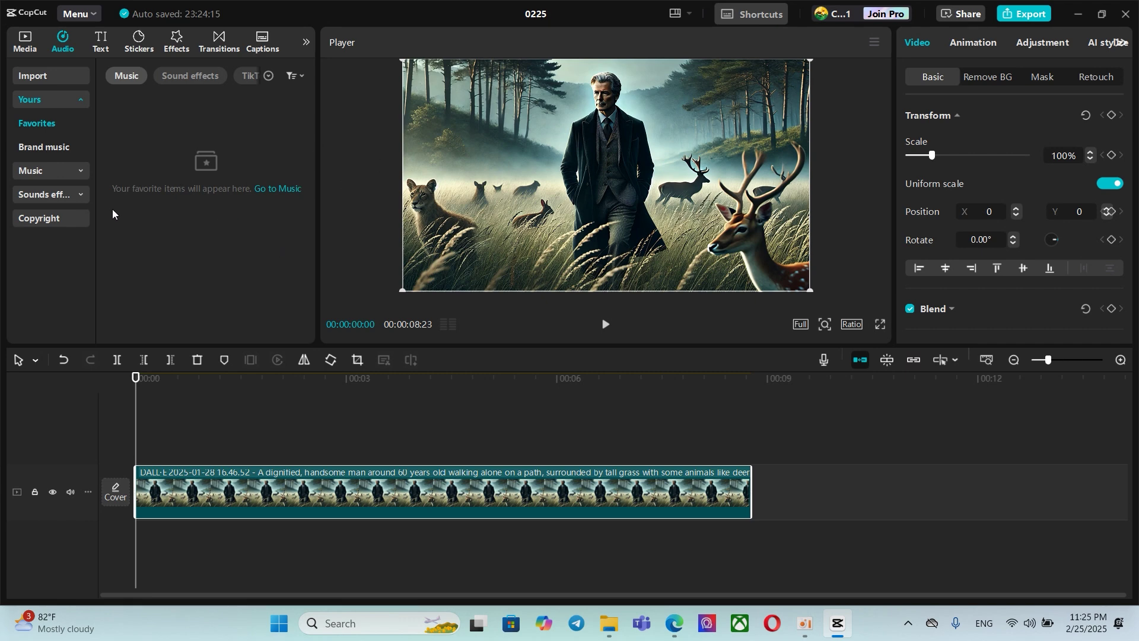
{"action": "left_click", "coordinate": [267, 189]}
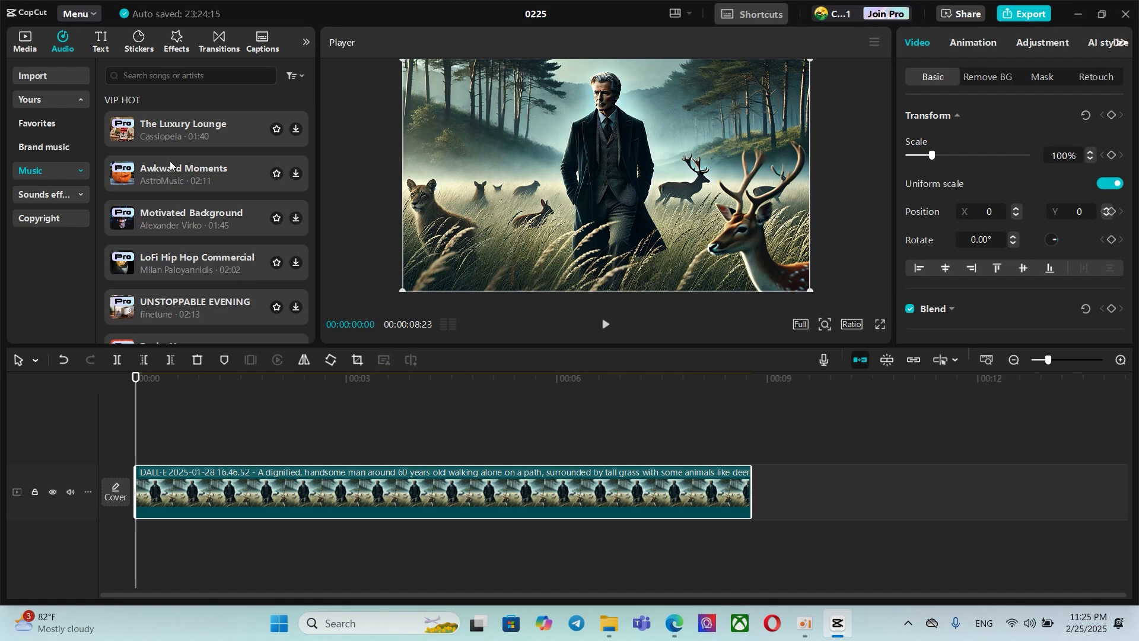
{"action": "scroll", "coordinate": [212, 210], "scroll_direction": "down", "scroll_amount": 5}
{"action": "scroll", "coordinate": [209, 227], "scroll_direction": "down", "scroll_amount": 10}
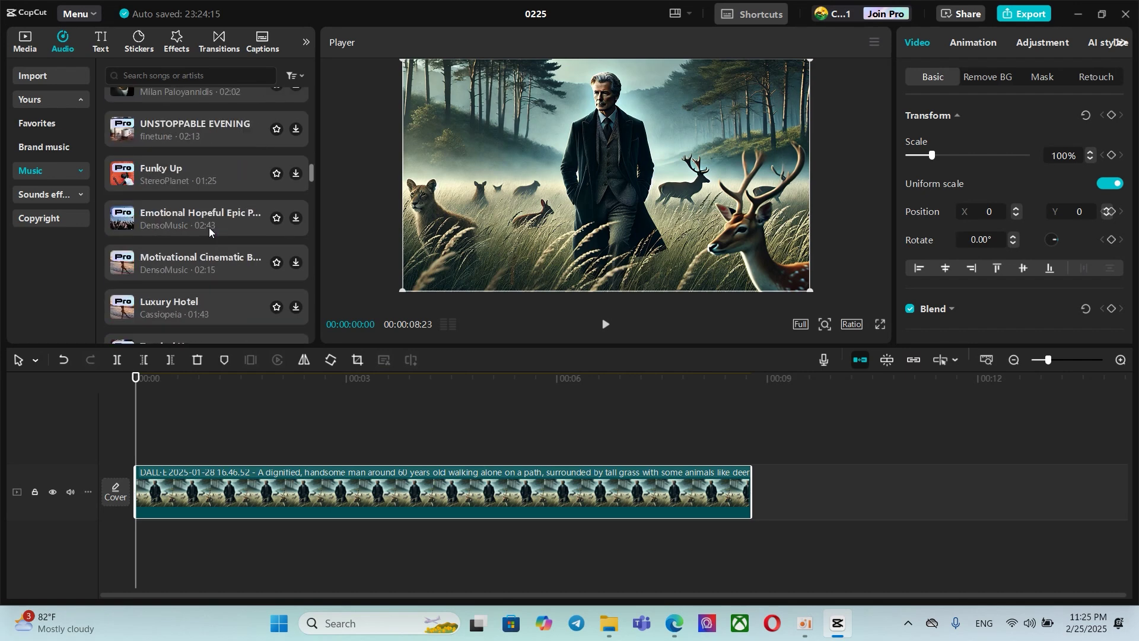
Search the music library for "sad and lonely" songs
{"action": "scroll", "coordinate": [209, 227], "scroll_direction": "up", "scroll_amount": 8}
{"action": "scroll", "coordinate": [209, 227], "scroll_direction": "down", "scroll_amount": 2}
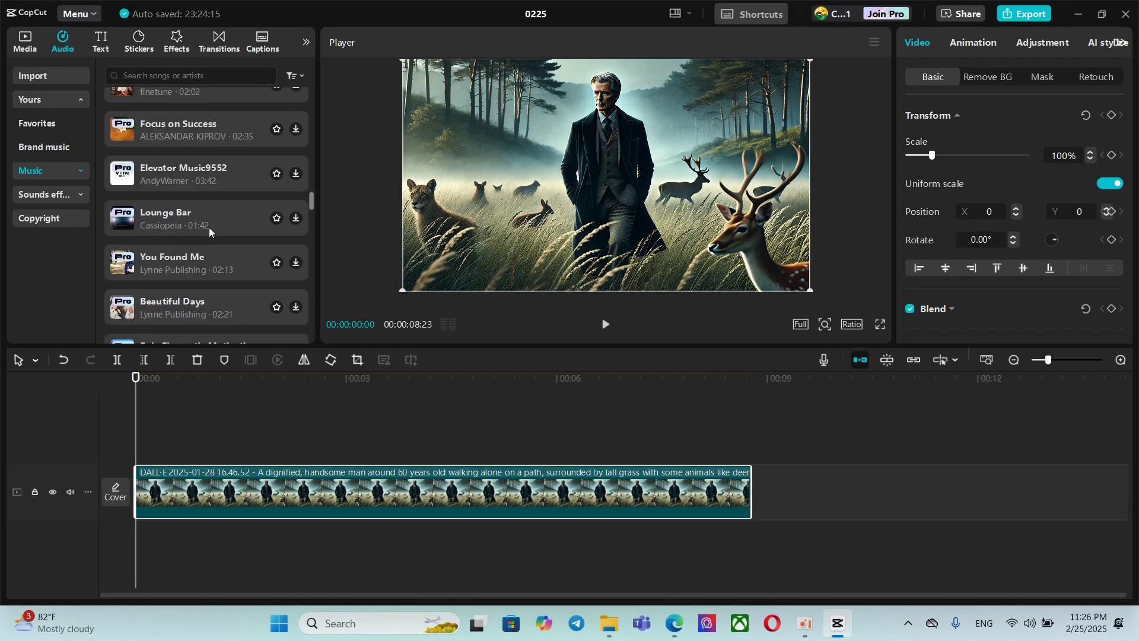
{"action": "scroll", "coordinate": [205, 204], "scroll_direction": "up", "scroll_amount": 7}
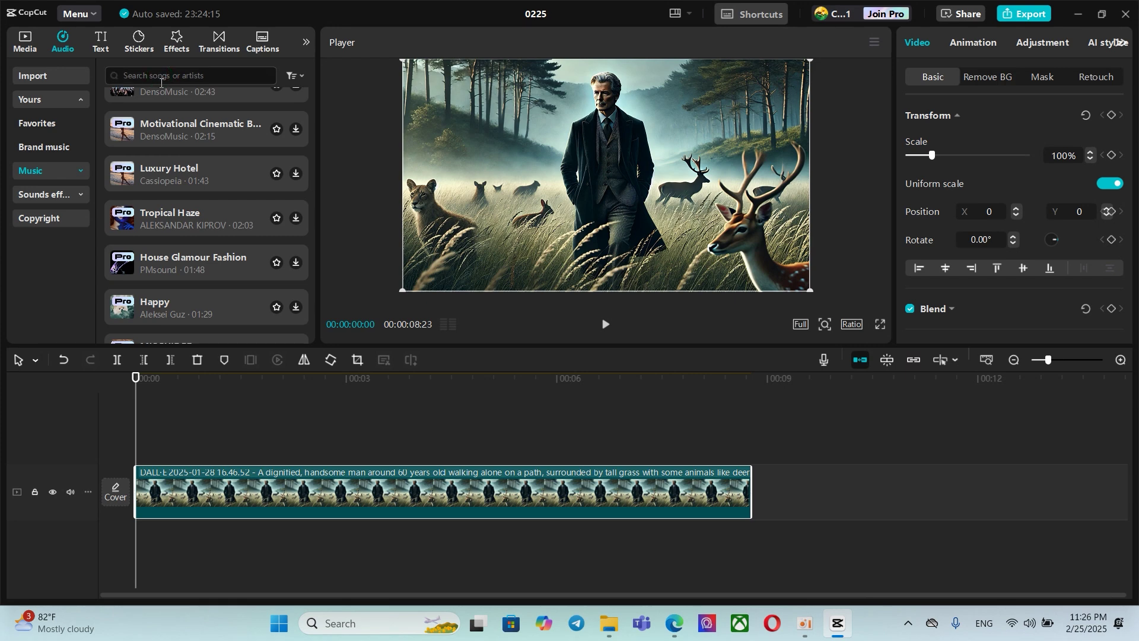
{"action": "type", "text": "sa"}
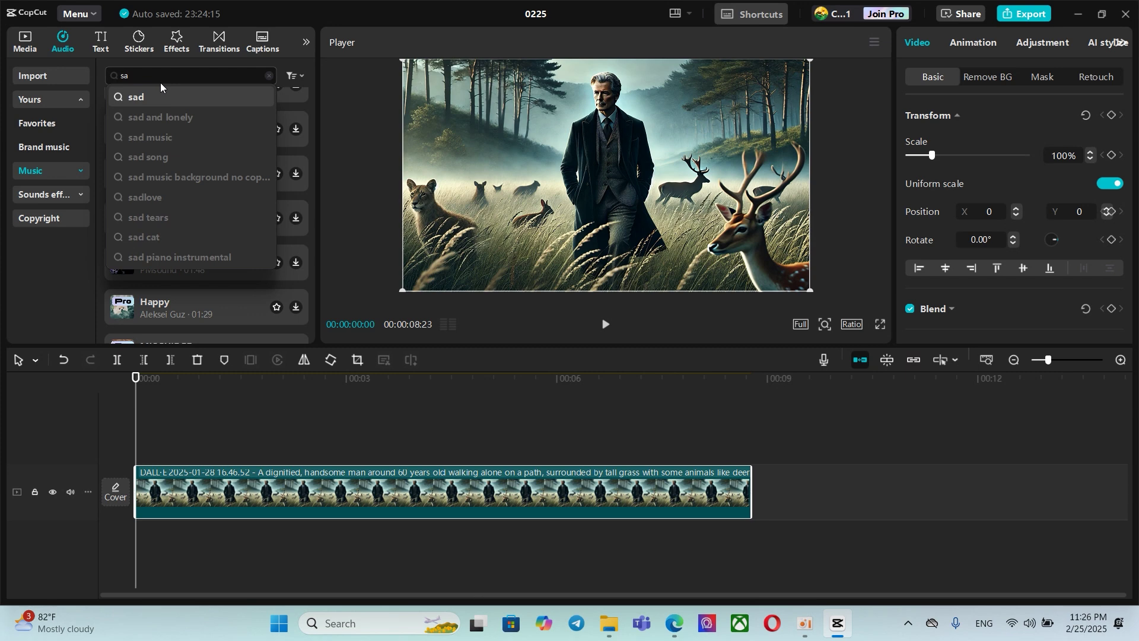
{"action": "left_click", "coordinate": [146, 116]}
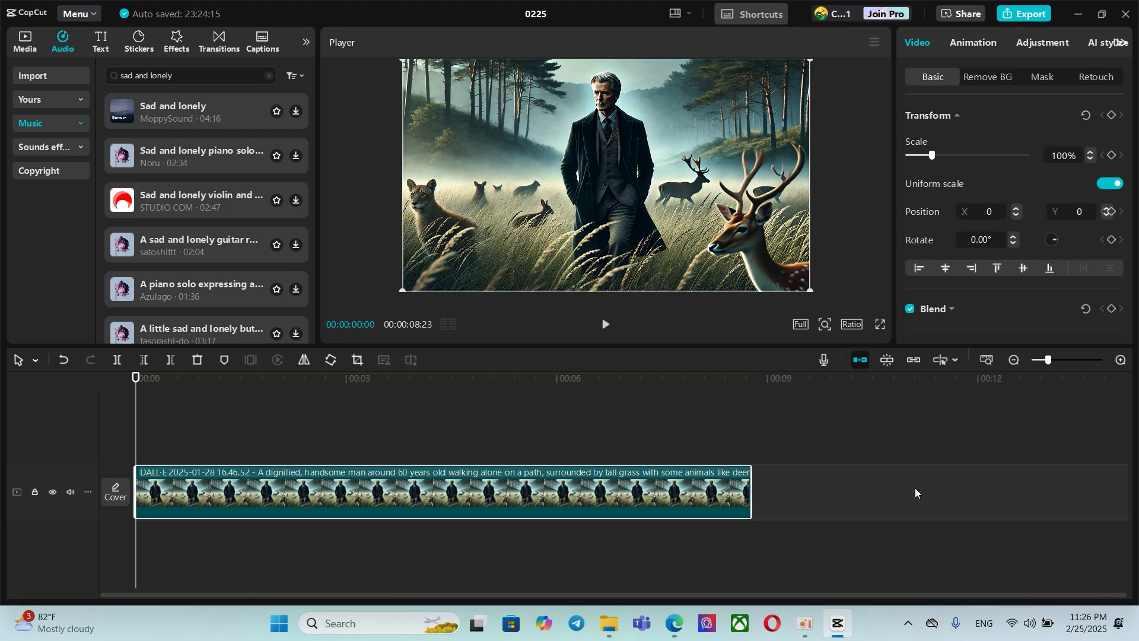
Download the song titled "Sad and lonely" from the search results and add it to the timeline
{"action": "scroll", "coordinate": [186, 215], "scroll_direction": "down", "scroll_amount": 5}
{"action": "scroll", "coordinate": [185, 225], "scroll_direction": "down", "scroll_amount": 5}
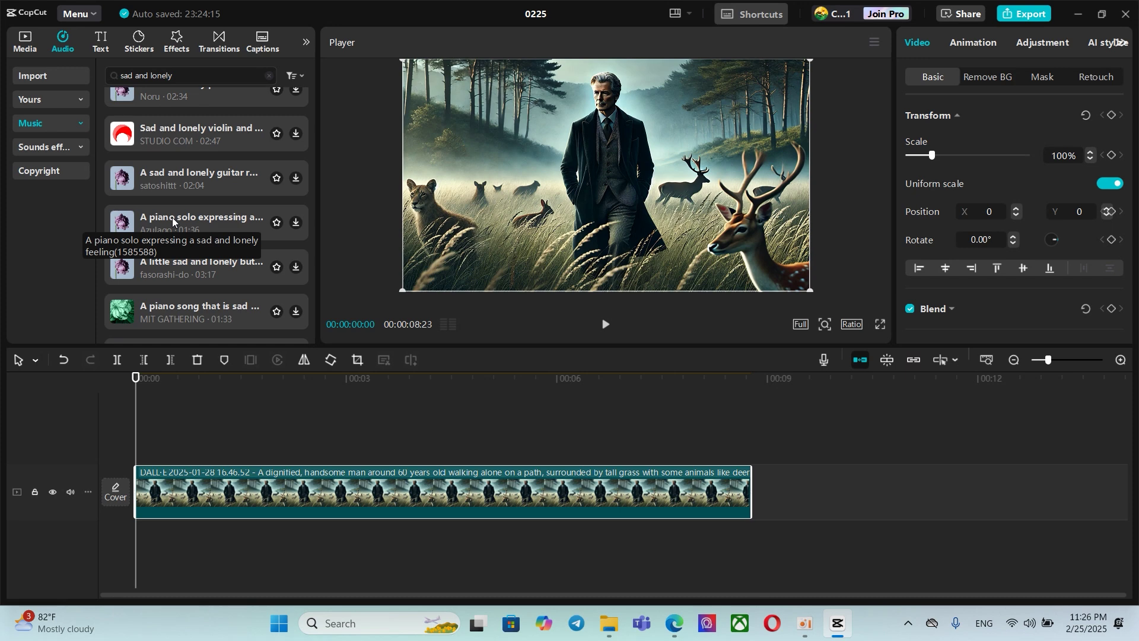
{"action": "scroll", "coordinate": [170, 214], "scroll_direction": "up", "scroll_amount": 2}
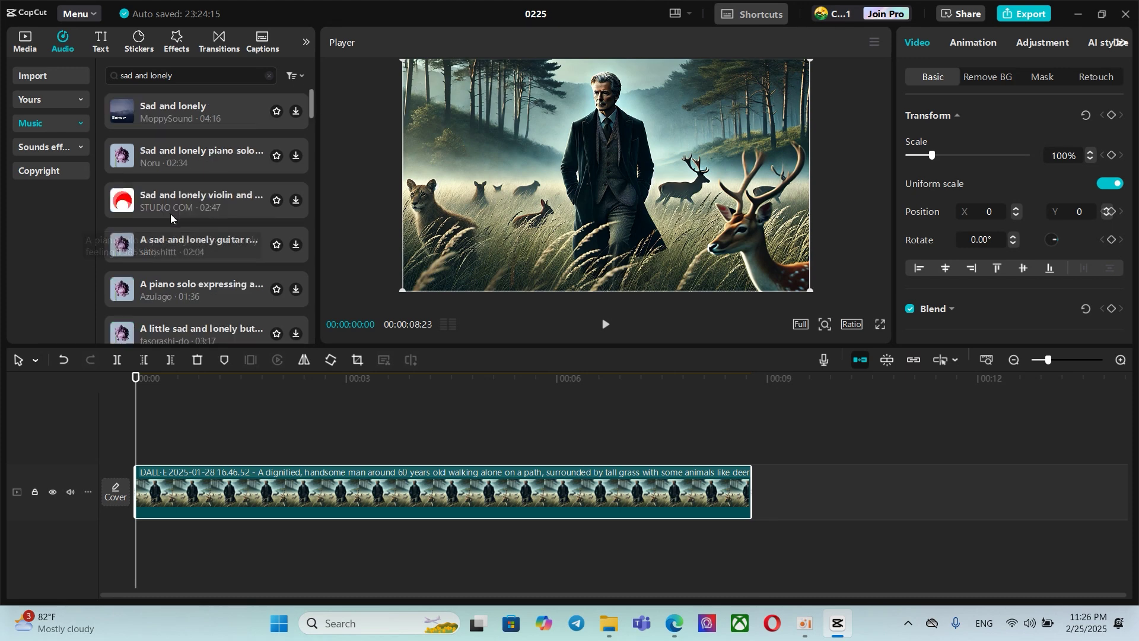
{"action": "left_click", "coordinate": [295, 112]}
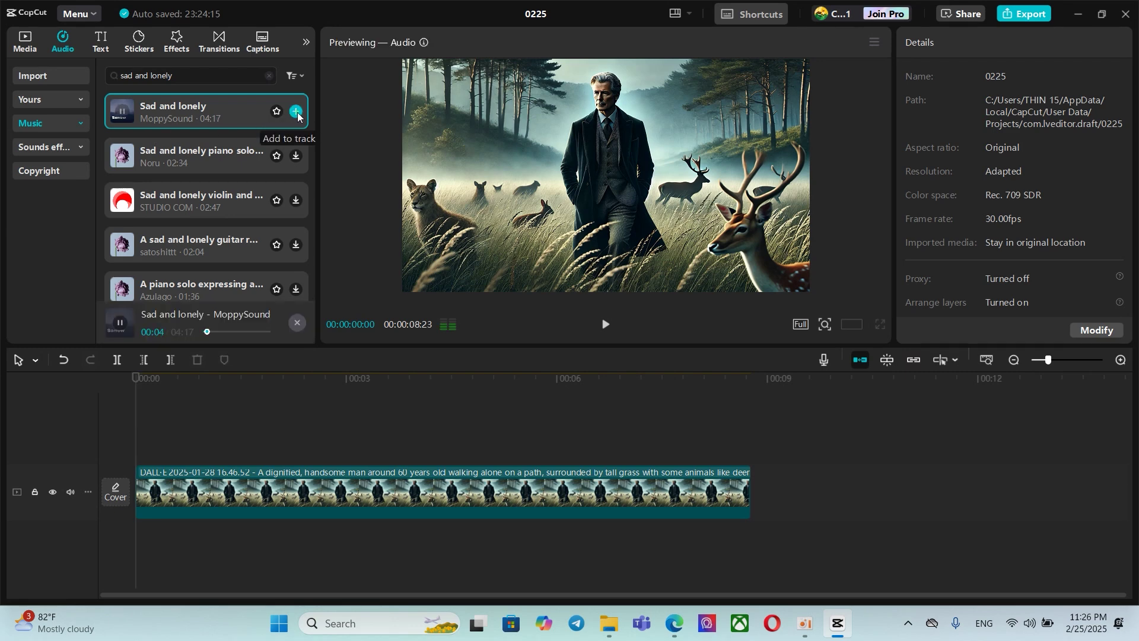
{"action": "left_click", "coordinate": [296, 111]}
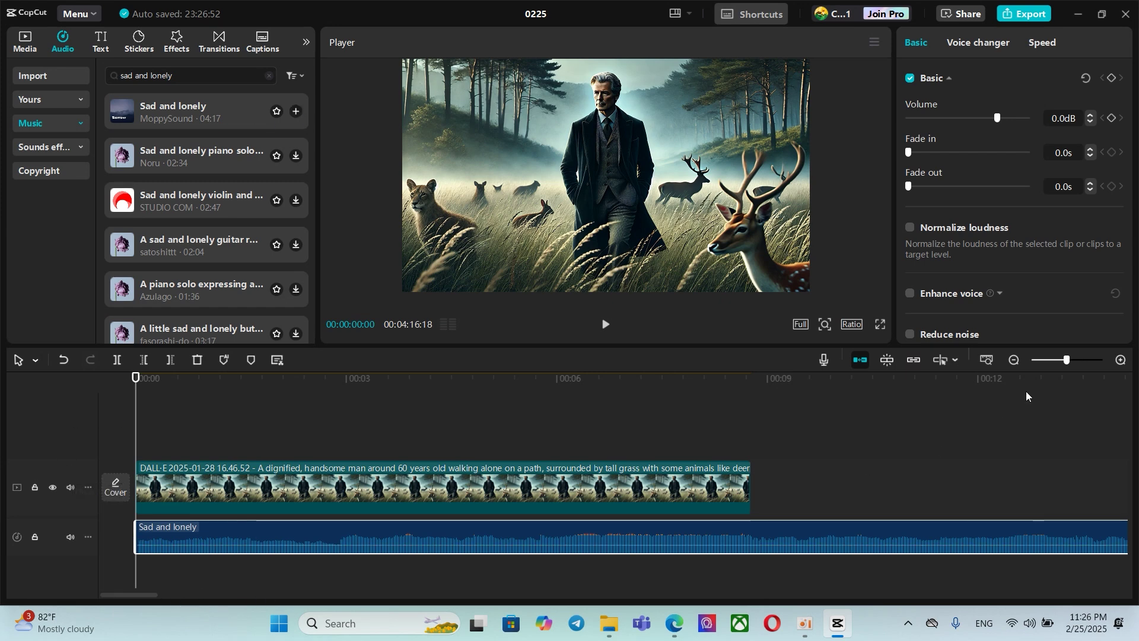
Extend the image clip to just past the 00:30 mark and trim the Sad and lonely audio to about 00:00:33:01
{"action": "left_click", "coordinate": [1060, 361]}
{"action": "left_click_drag", "start_coordinate": [1063, 364], "coordinate": [1049, 364]}
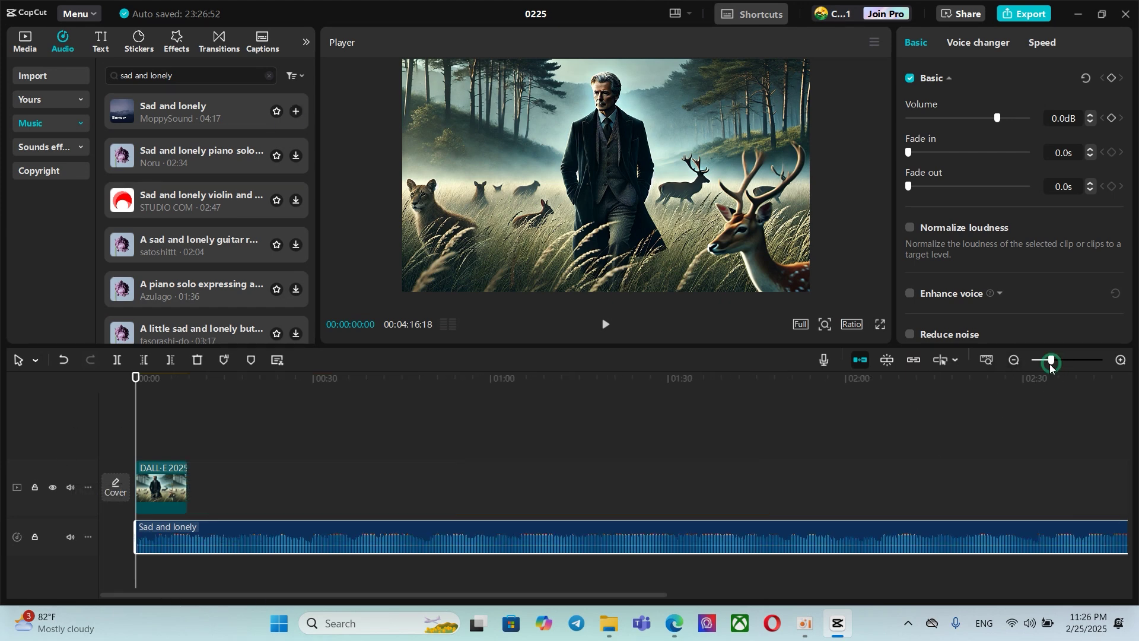
{"action": "left_click", "coordinate": [184, 477]}
{"action": "left_click_drag", "start_coordinate": [271, 479], "coordinate": [332, 480]}
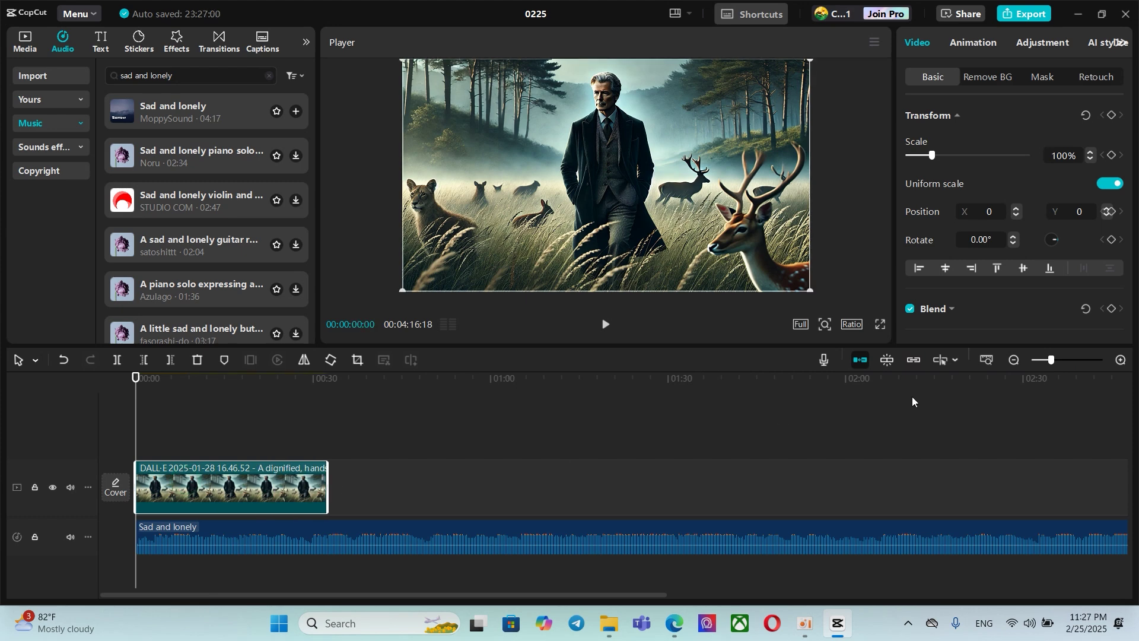
{"action": "mouse_move", "coordinate": [1053, 366]}
{"action": "left_mouse_down"}
{"action": "mouse_move", "coordinate": [1063, 364]}
{"action": "mouse_move", "coordinate": [1046, 365]}
{"action": "left_mouse_up"}
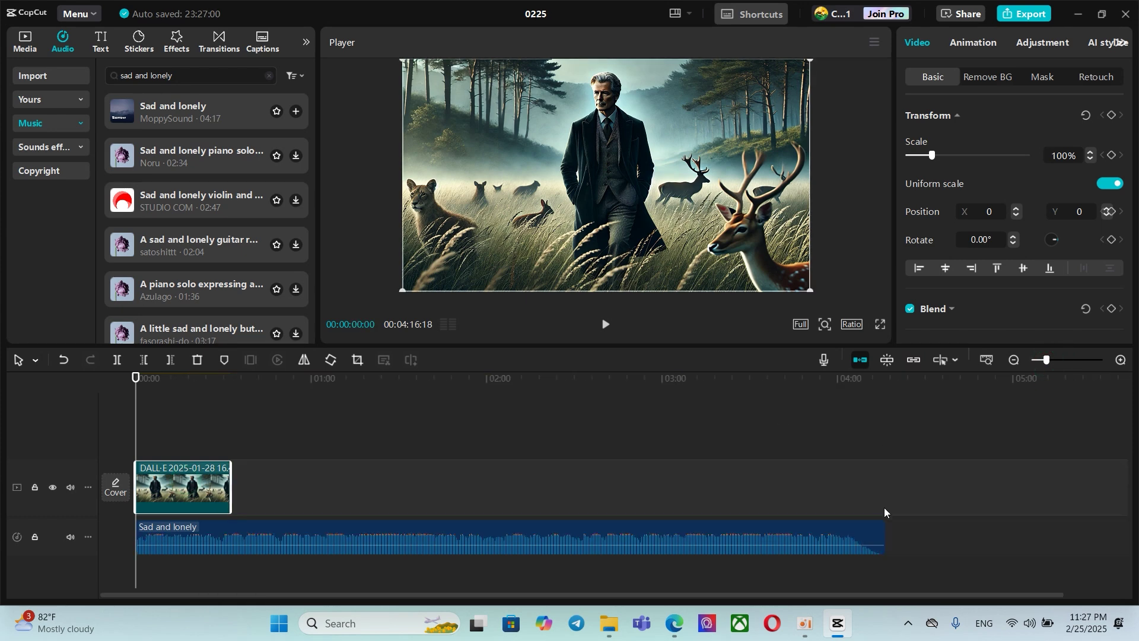
{"action": "left_click_drag", "start_coordinate": [883, 543], "coordinate": [232, 540]}
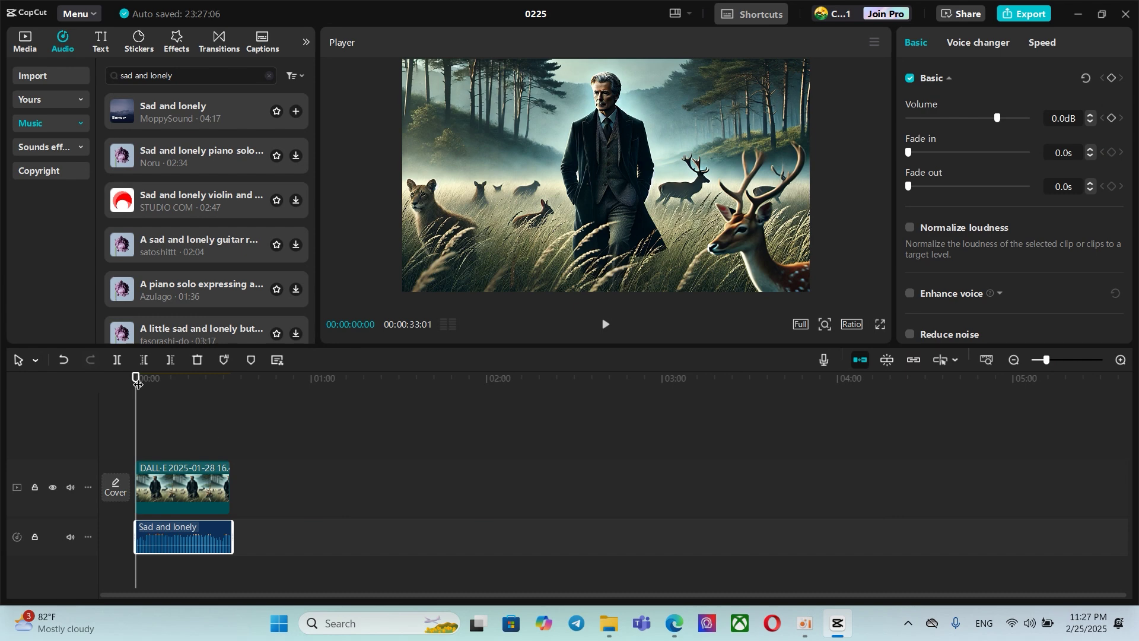
Lower the volume of the Sad and lonely audio clip to about -8.9 dB
{"action": "left_click_drag", "start_coordinate": [137, 380], "coordinate": [162, 382]}
{"action": "left_click_drag", "start_coordinate": [182, 537], "coordinate": [190, 543]}
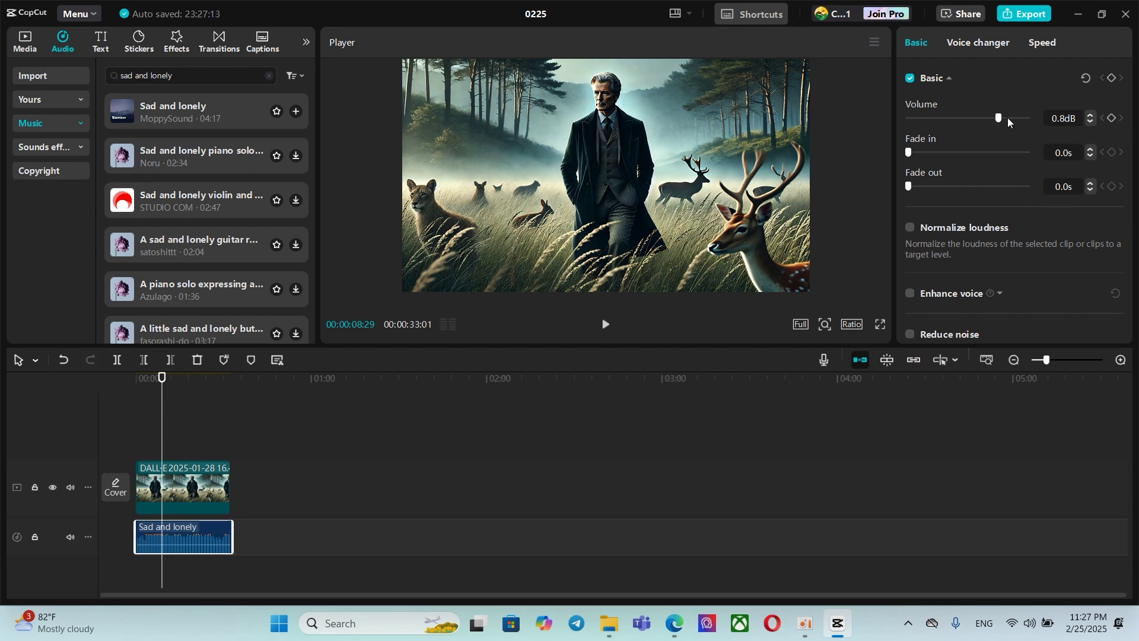
{"action": "mouse_move", "coordinate": [999, 118]}
{"action": "left_mouse_down"}
{"action": "mouse_move", "coordinate": [942, 120]}
{"action": "mouse_move", "coordinate": [980, 123]}
{"action": "left_mouse_up"}
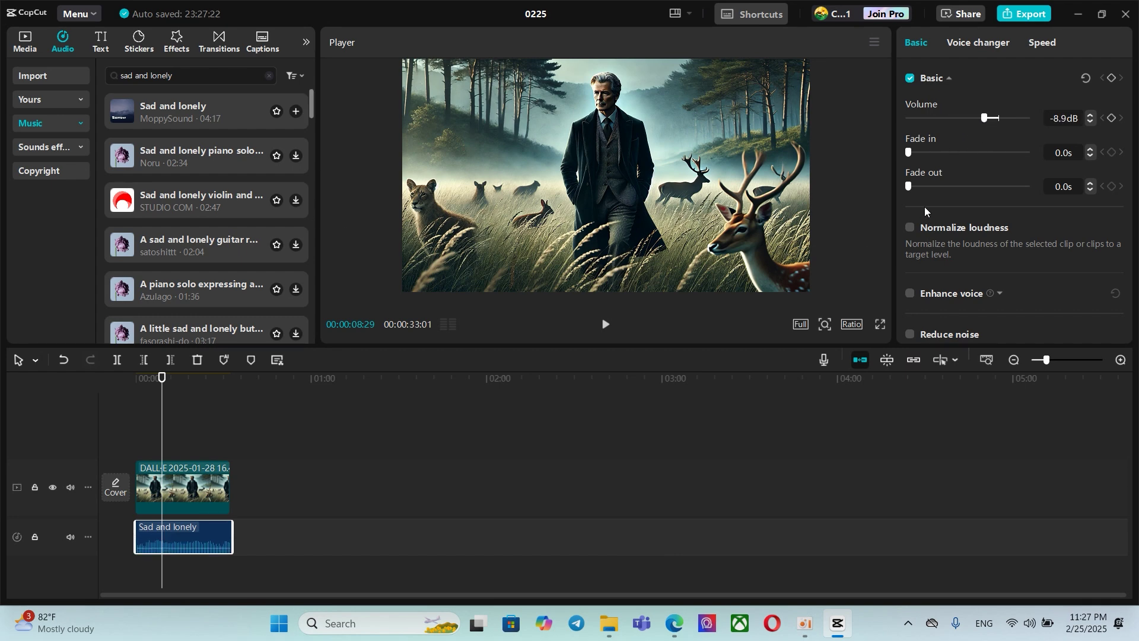
Scrub through the image and audio clips with the playhead and return it to the start of the timeline
{"action": "left_click_drag", "start_coordinate": [161, 380], "coordinate": [114, 383]}
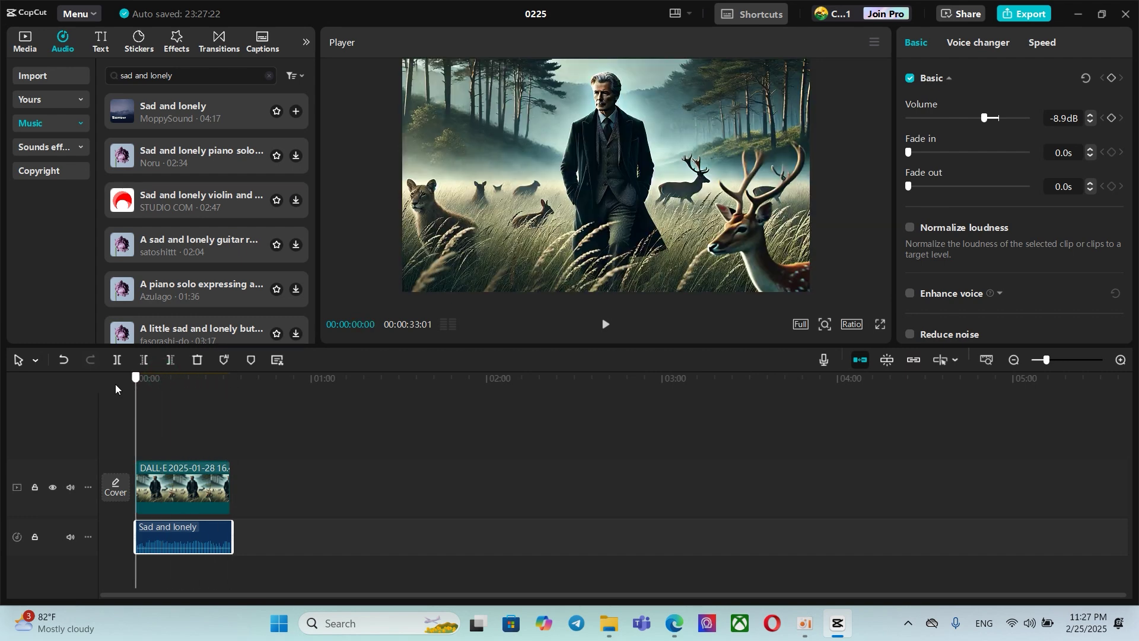
{"action": "left_click_drag", "start_coordinate": [135, 403], "coordinate": [186, 410]}
{"action": "left_click", "coordinate": [279, 498]}
{"action": "left_click_drag", "start_coordinate": [232, 444], "coordinate": [154, 419]}
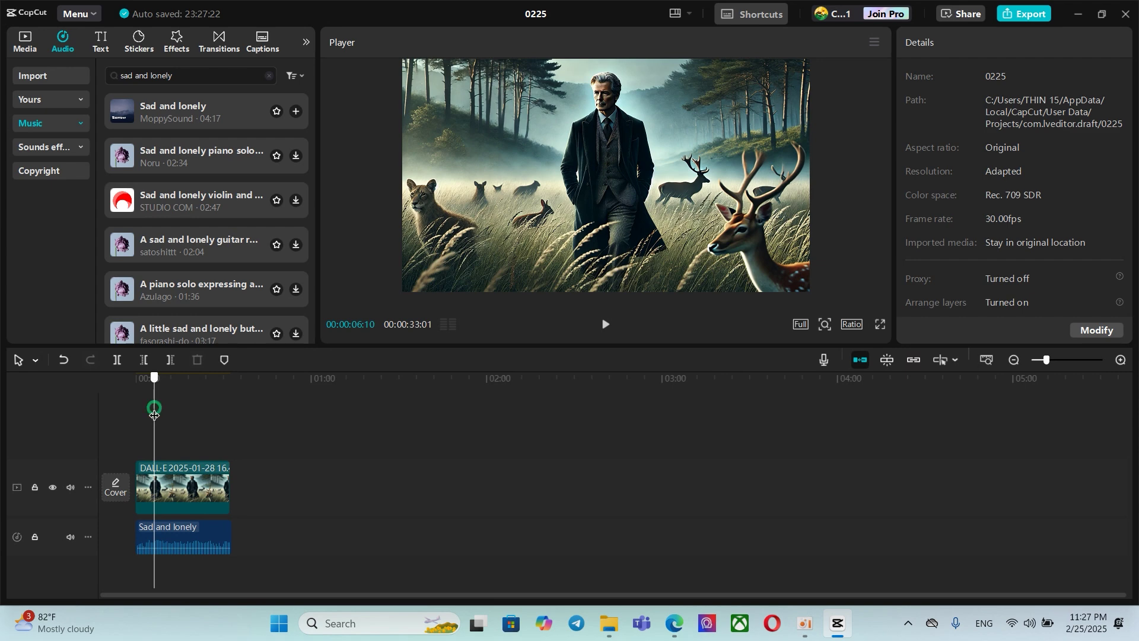
{"action": "left_click_drag", "start_coordinate": [154, 415], "coordinate": [219, 417]}
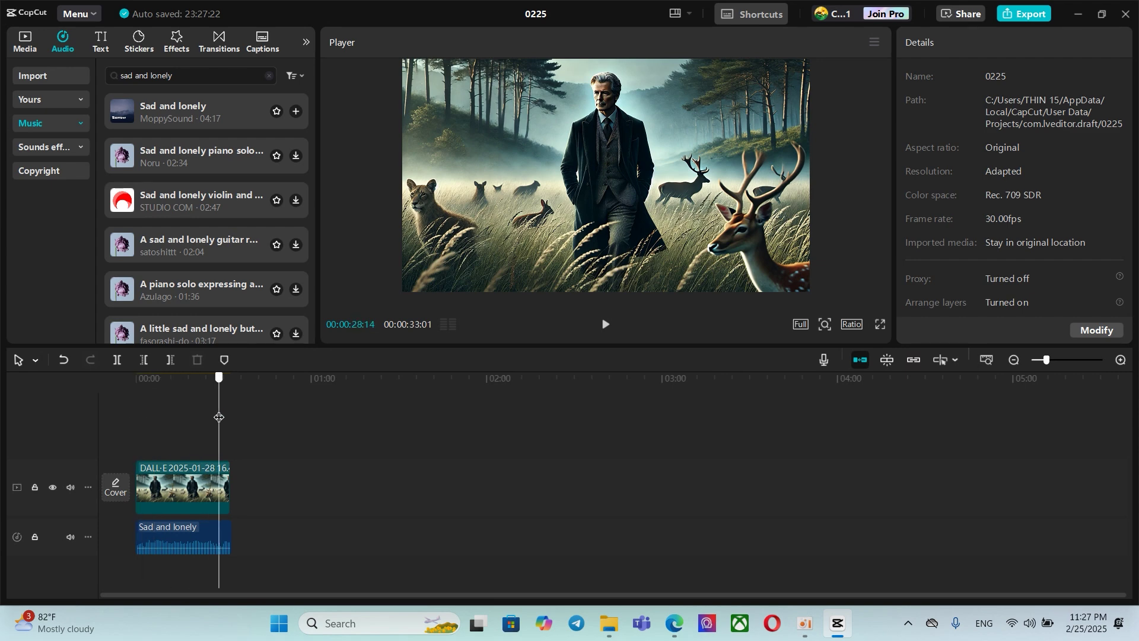
{"action": "left_click_drag", "start_coordinate": [218, 417], "coordinate": [133, 411]}
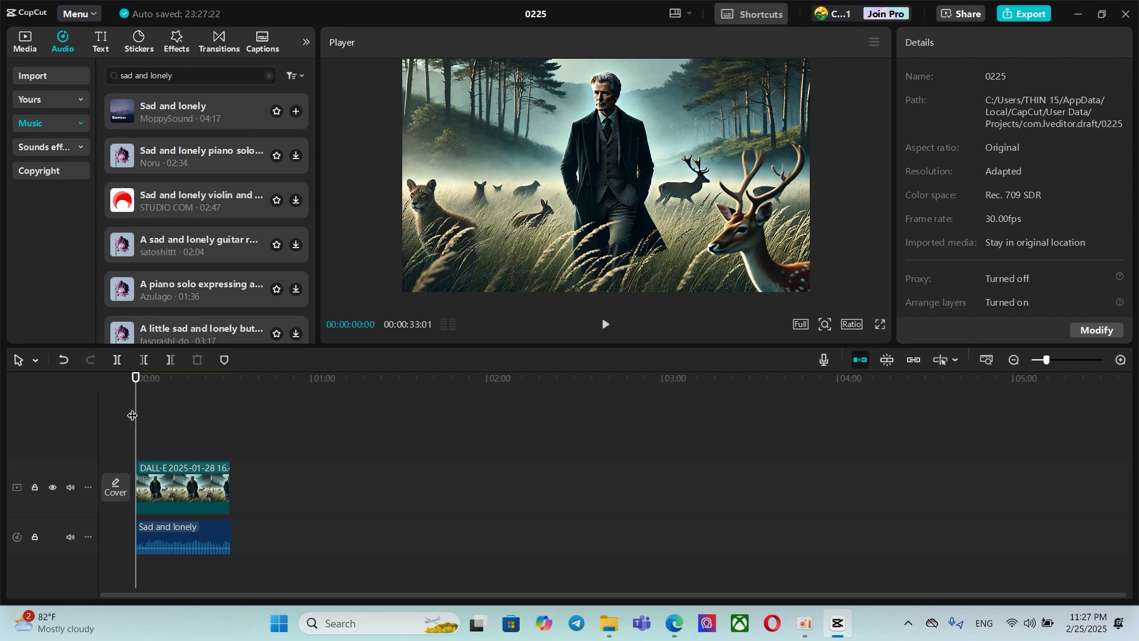
{"action": "mouse_move", "coordinate": [134, 404]}
{"action": "left_mouse_down"}
{"action": "mouse_move", "coordinate": [214, 403]}
{"action": "mouse_move", "coordinate": [129, 403]}
{"action": "left_mouse_up"}
Open the export settings and name the exported video Test
{"action": "left_click", "coordinate": [1026, 14]}
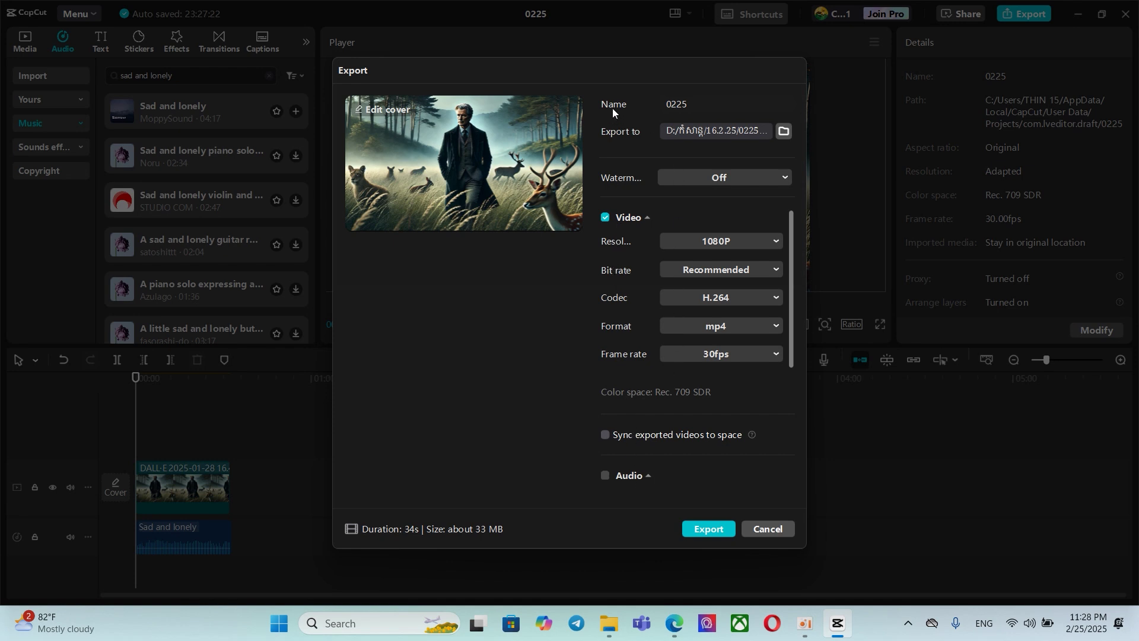
{"action": "left_click_drag", "start_coordinate": [692, 105], "coordinate": [672, 107]}
{"action": "type", "text": "Test"}
Set the export location to the VDO folder inside Capcut on the DATA (D:) drive
{"action": "left_click", "coordinate": [784, 130]}
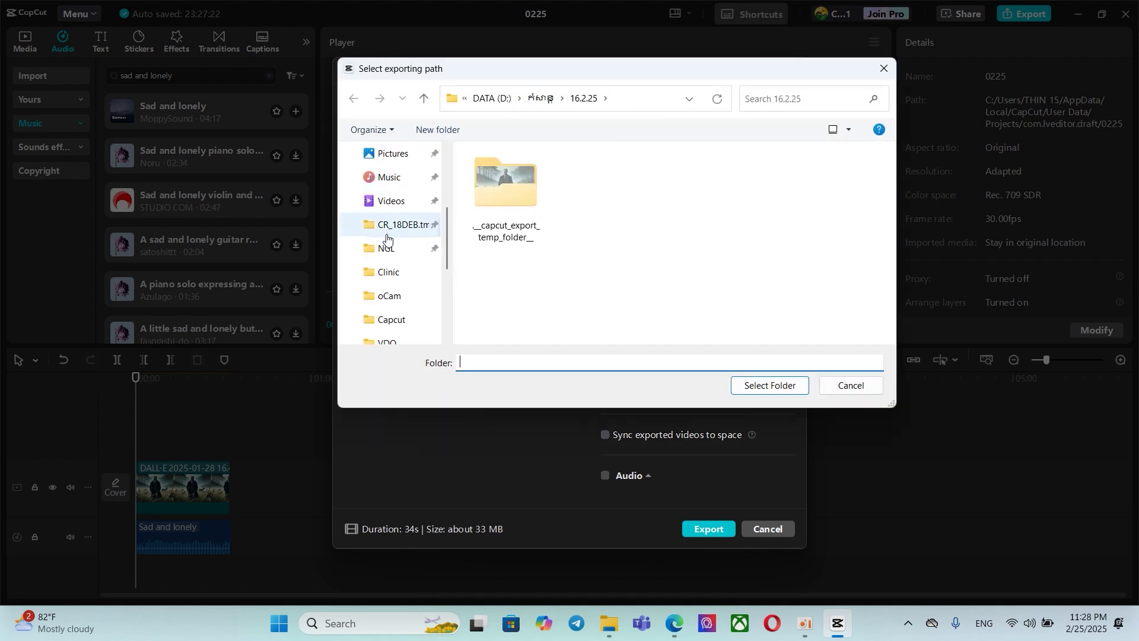
{"action": "scroll", "coordinate": [415, 279], "scroll_direction": "up", "scroll_amount": 2}
{"action": "scroll", "coordinate": [410, 261], "scroll_direction": "down", "scroll_amount": 5}
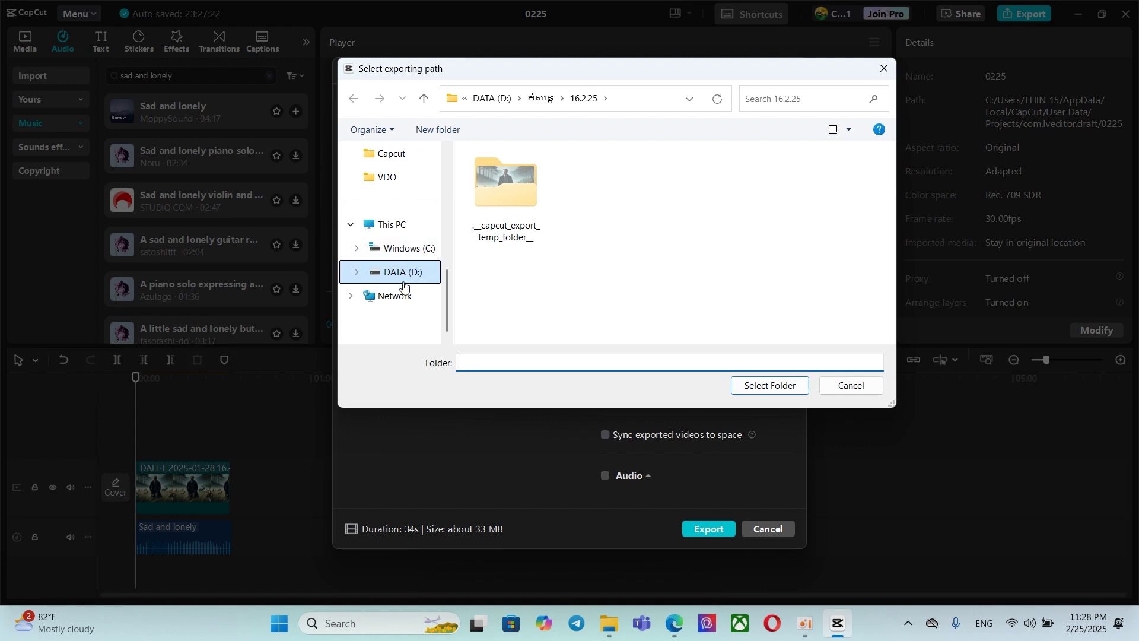
{"action": "left_click", "coordinate": [401, 273]}
{"action": "double_click", "coordinate": [687, 202]}
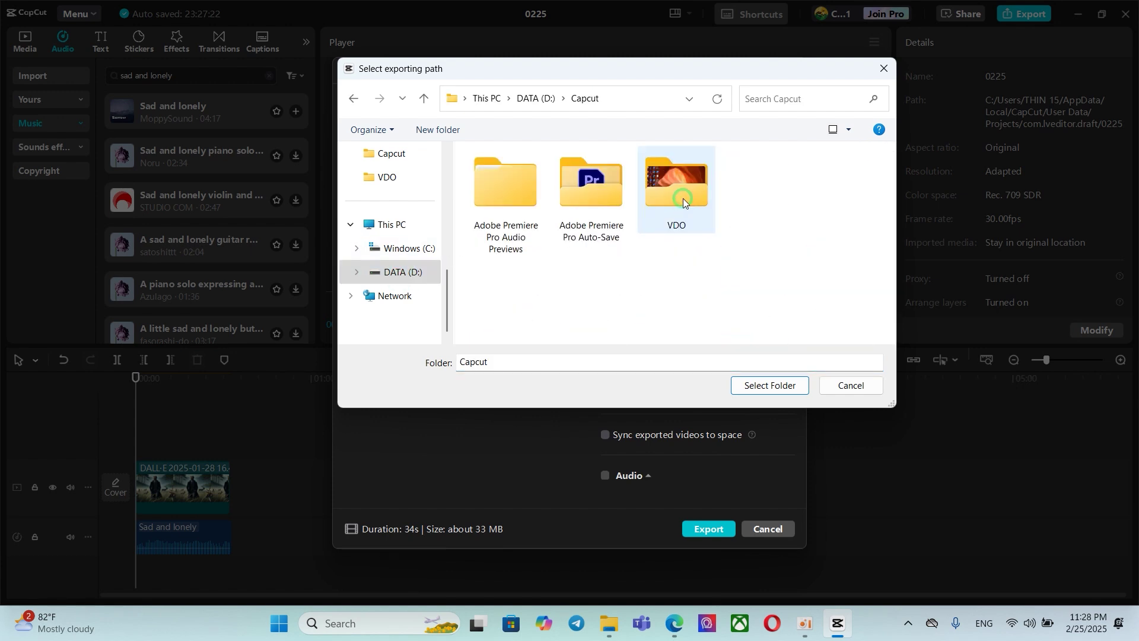
{"action": "double_click", "coordinate": [674, 187]}
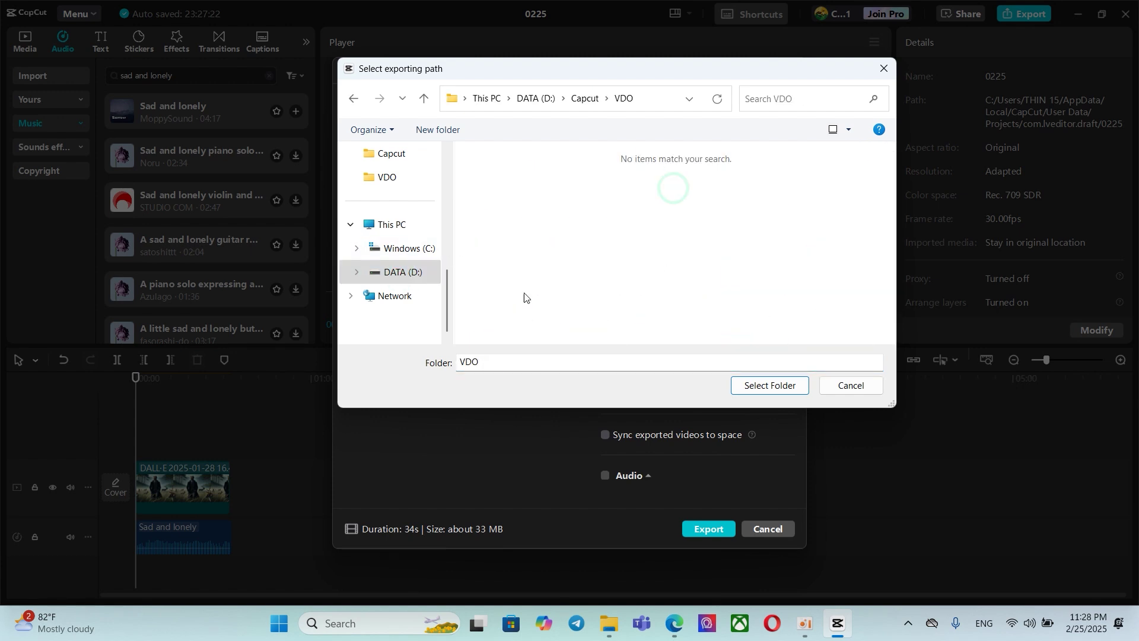
{"action": "left_click", "coordinate": [772, 387]}
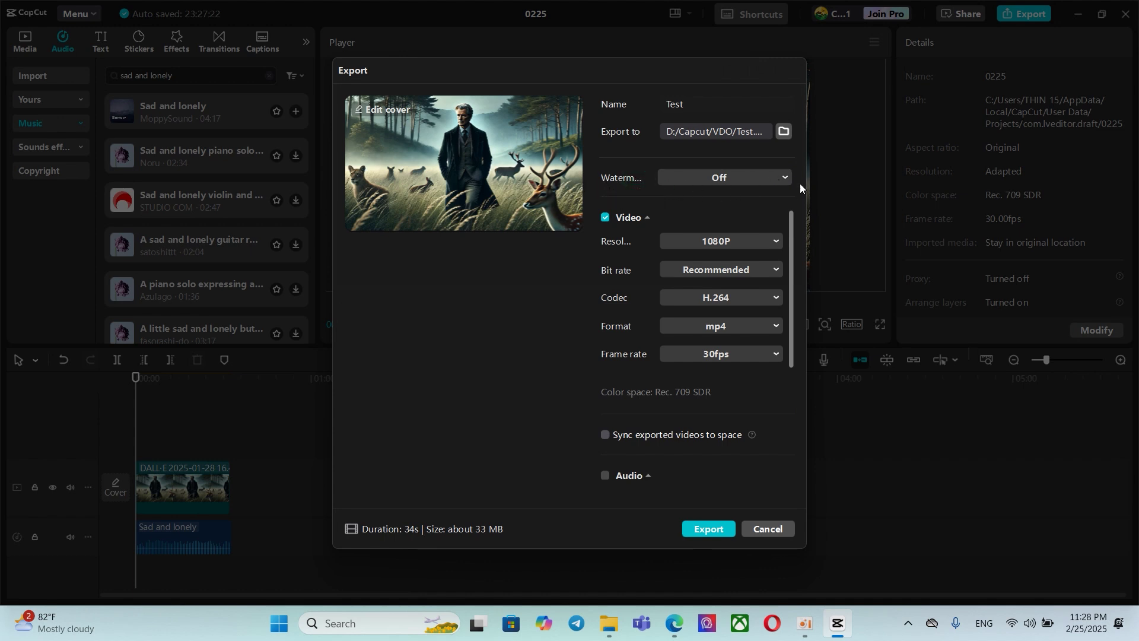
Review the available watermark positions and video resolutions, leaving the watermark Off and the resolution at 1080P
{"action": "left_click", "coordinate": [781, 177]}
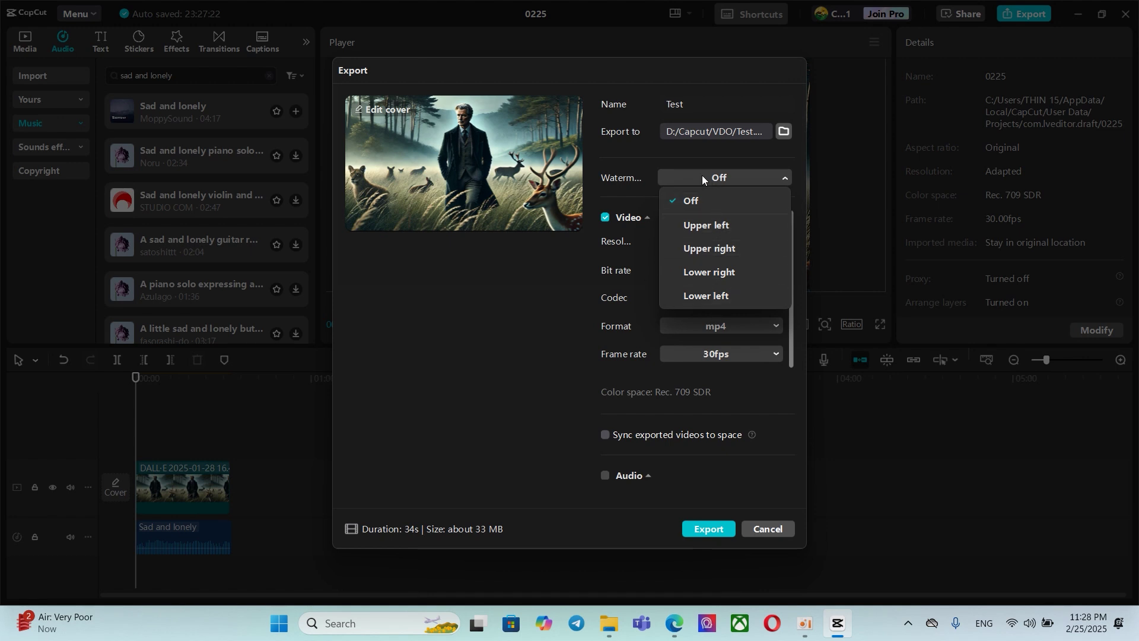
{"action": "left_click", "coordinate": [717, 165]}
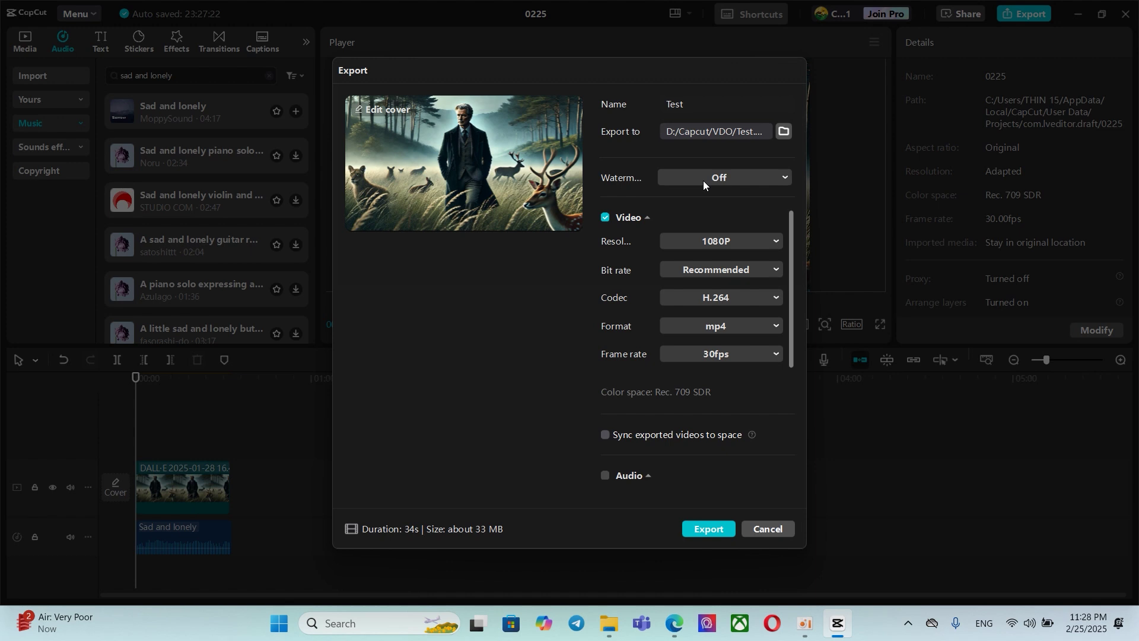
{"action": "left_click", "coordinate": [784, 178]}
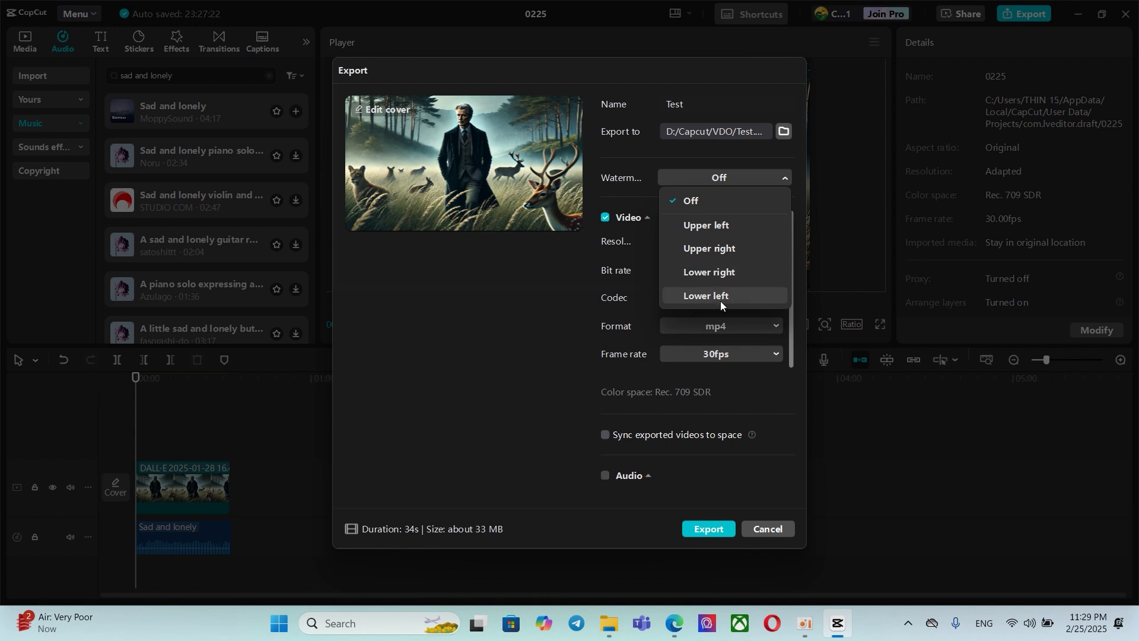
{"action": "left_click", "coordinate": [651, 159]}
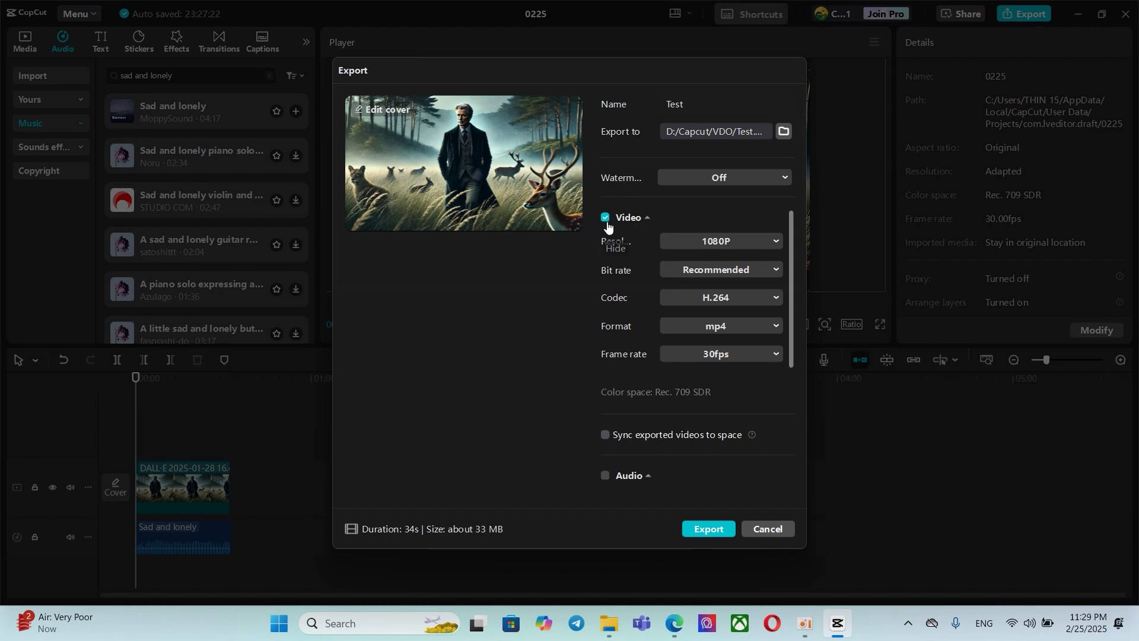
{"action": "left_click", "coordinate": [774, 243]}
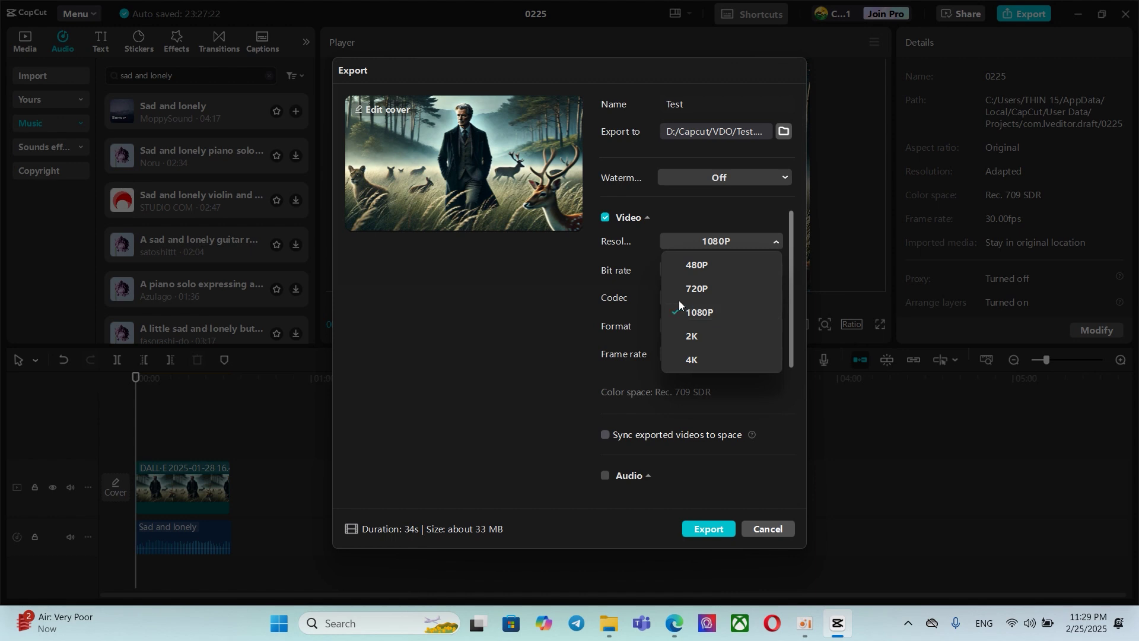
{"action": "left_click", "coordinate": [735, 219]}
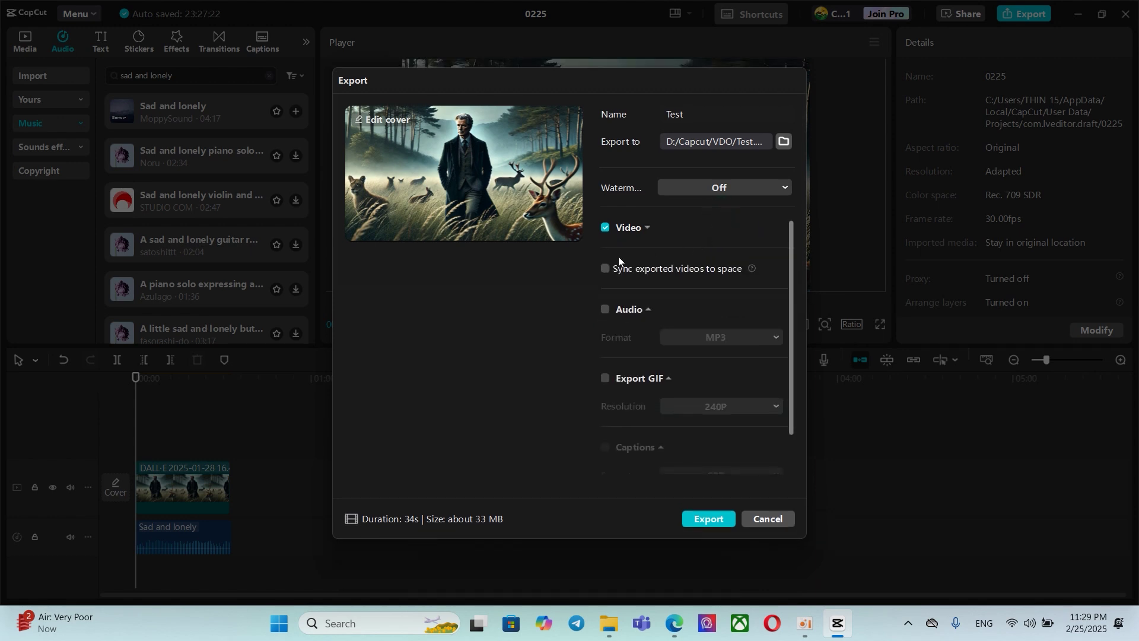
{"action": "left_click", "coordinate": [646, 228]}
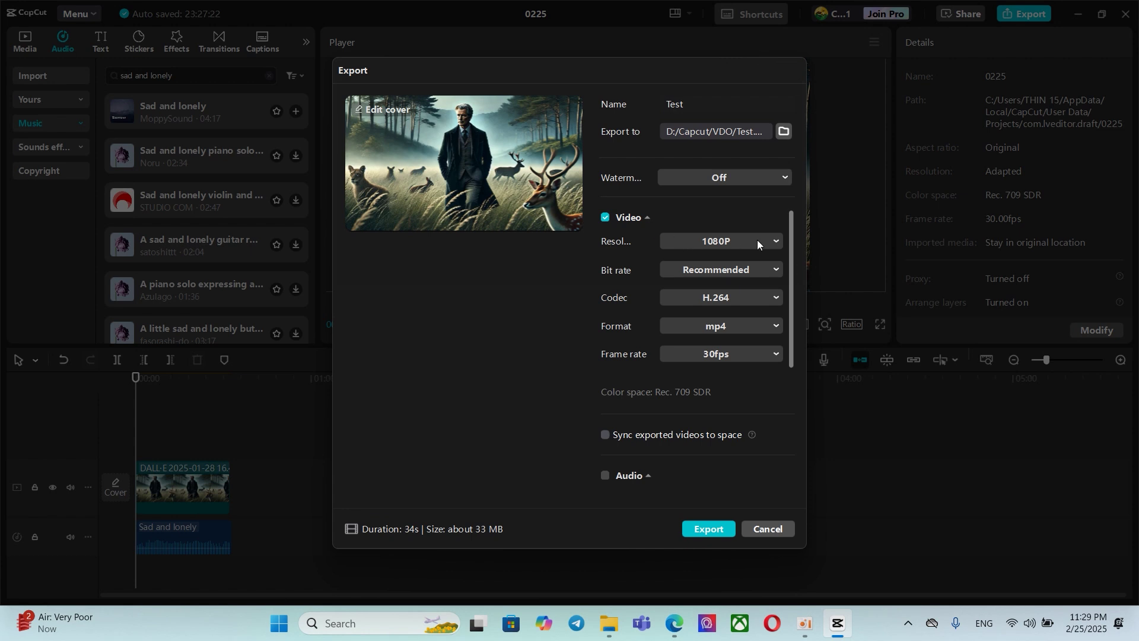
Set the export bit rate to Higher and review the codec choices, keeping H.264
{"action": "left_click", "coordinate": [771, 271]}
{"action": "left_click", "coordinate": [772, 268]}
{"action": "left_click", "coordinate": [772, 269]}
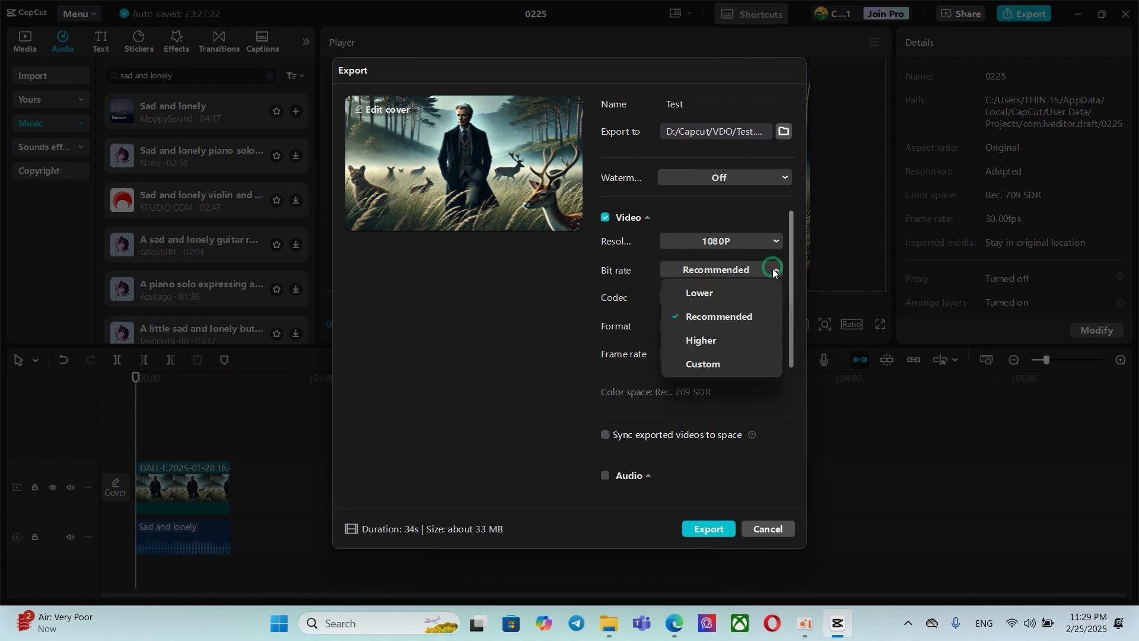
{"action": "left_click", "coordinate": [717, 341]}
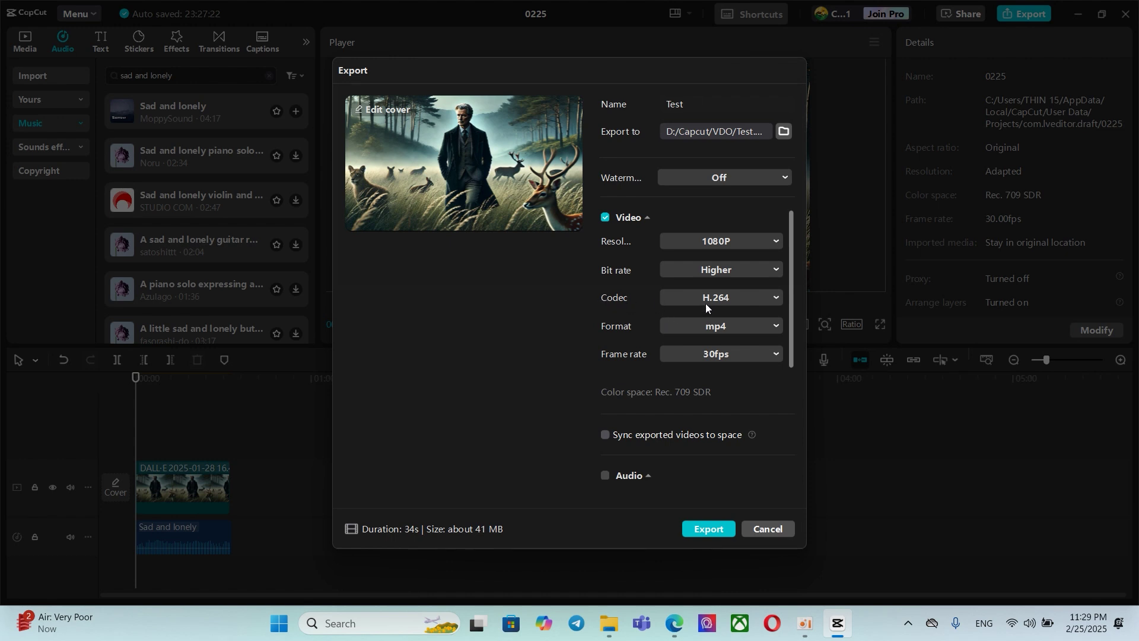
{"action": "left_click", "coordinate": [778, 296]}
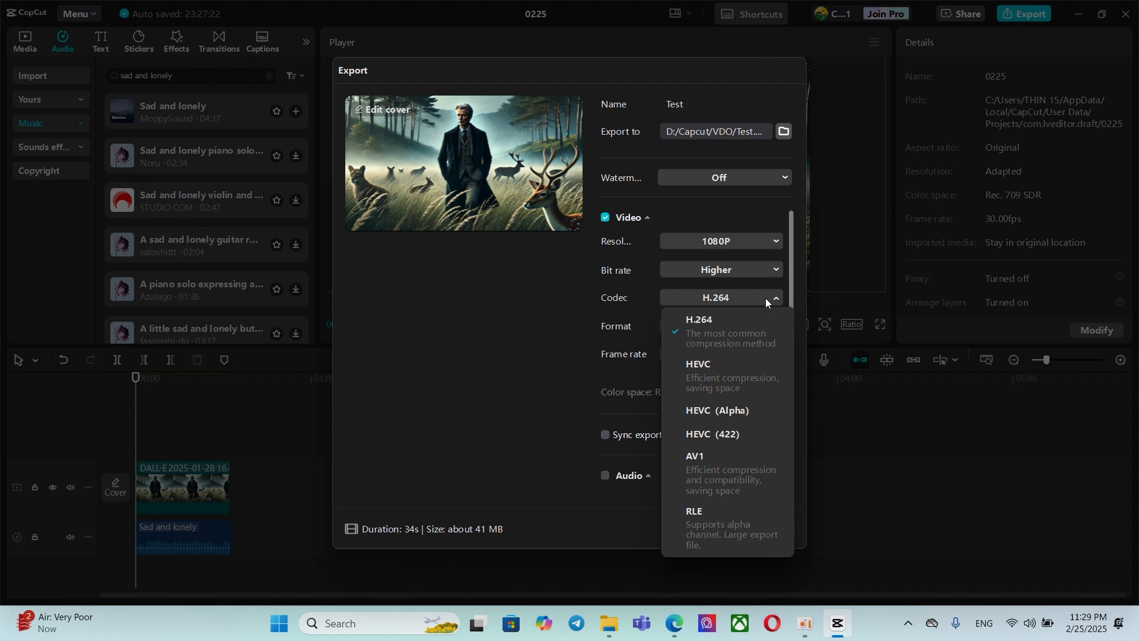
{"action": "left_click", "coordinate": [768, 297]}
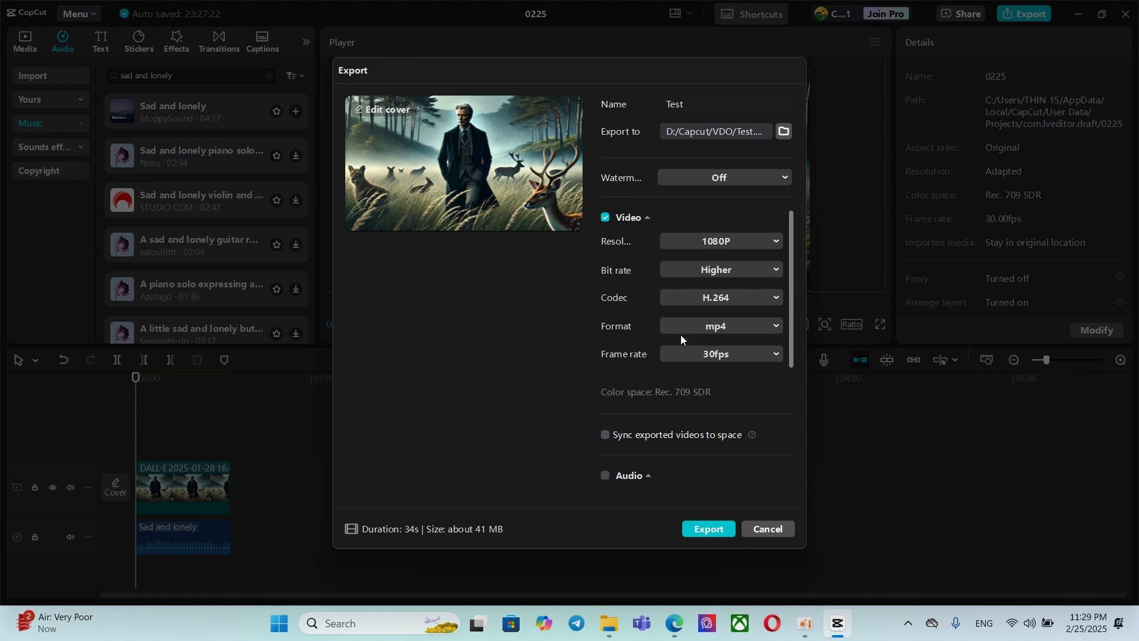
Review the video format choices, keeping mp4, and export the video
{"action": "left_click", "coordinate": [776, 327]}
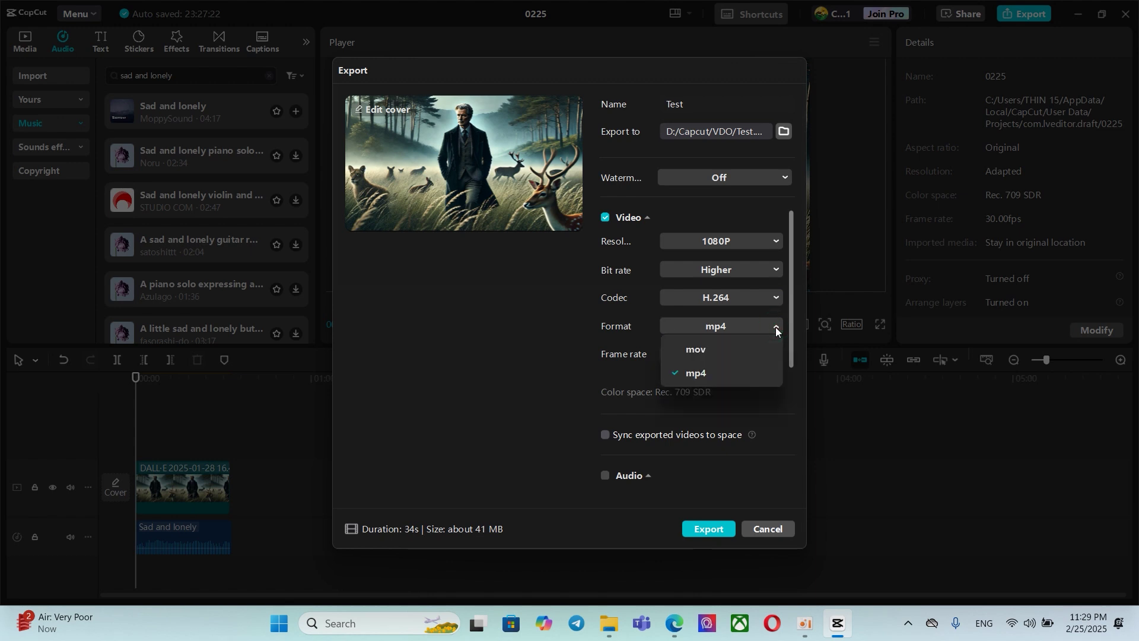
{"action": "left_click", "coordinate": [774, 327]}
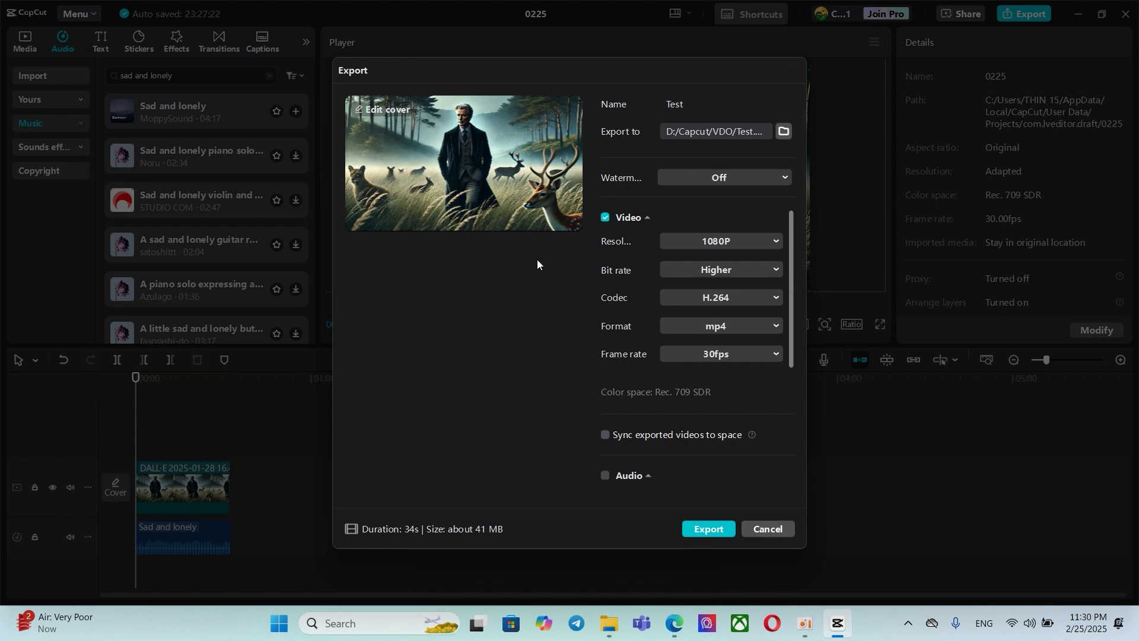
{"action": "left_click", "coordinate": [705, 531]}
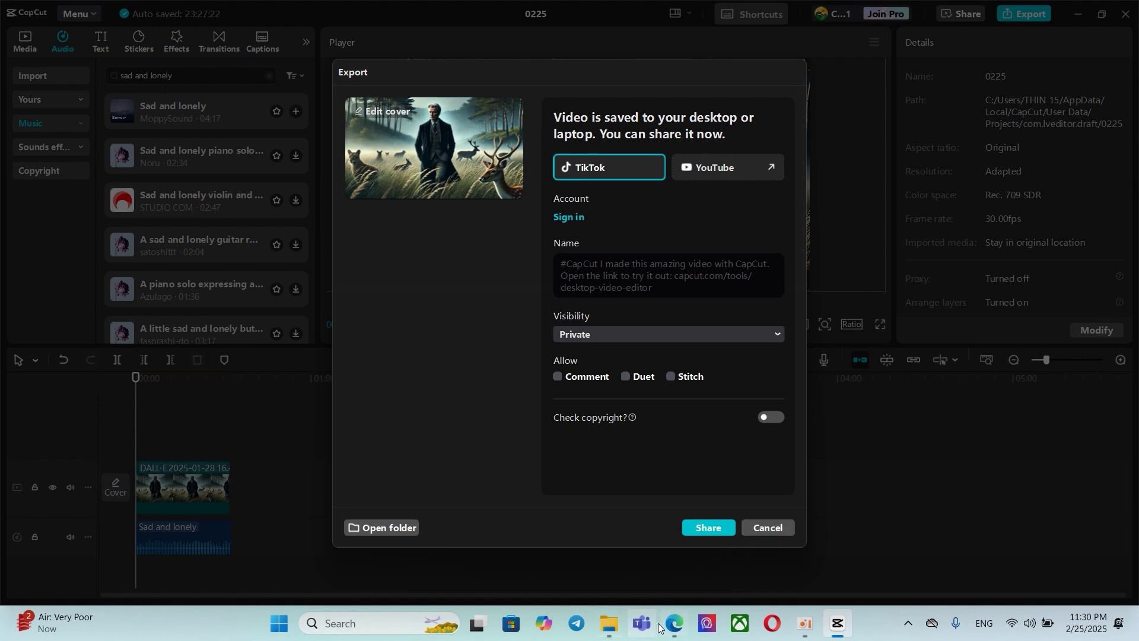
Open the folder containing the exported video, play the Test file to check it, and close the player
{"action": "left_click", "coordinate": [376, 529]}
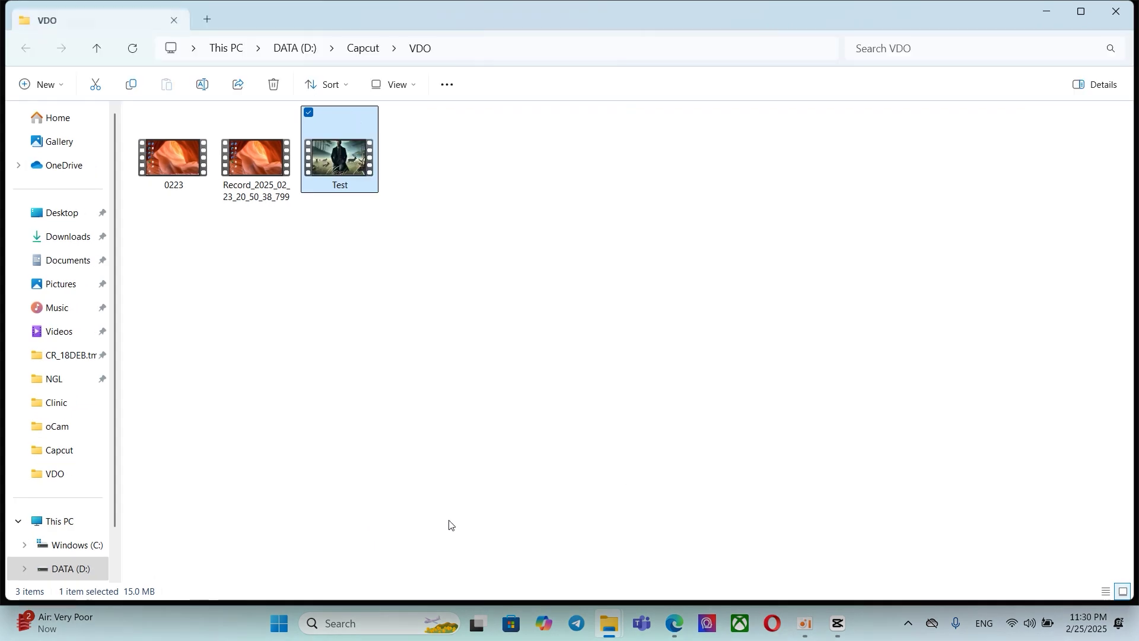
{"action": "left_click", "coordinate": [337, 158]}
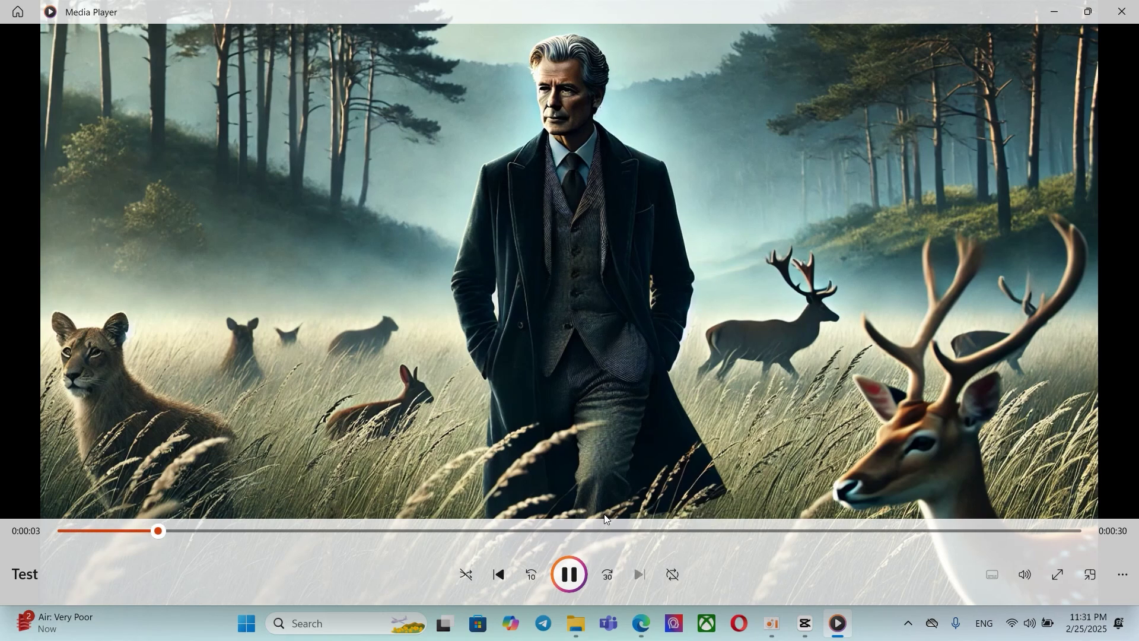
{"action": "left_click", "coordinate": [1127, 11]}
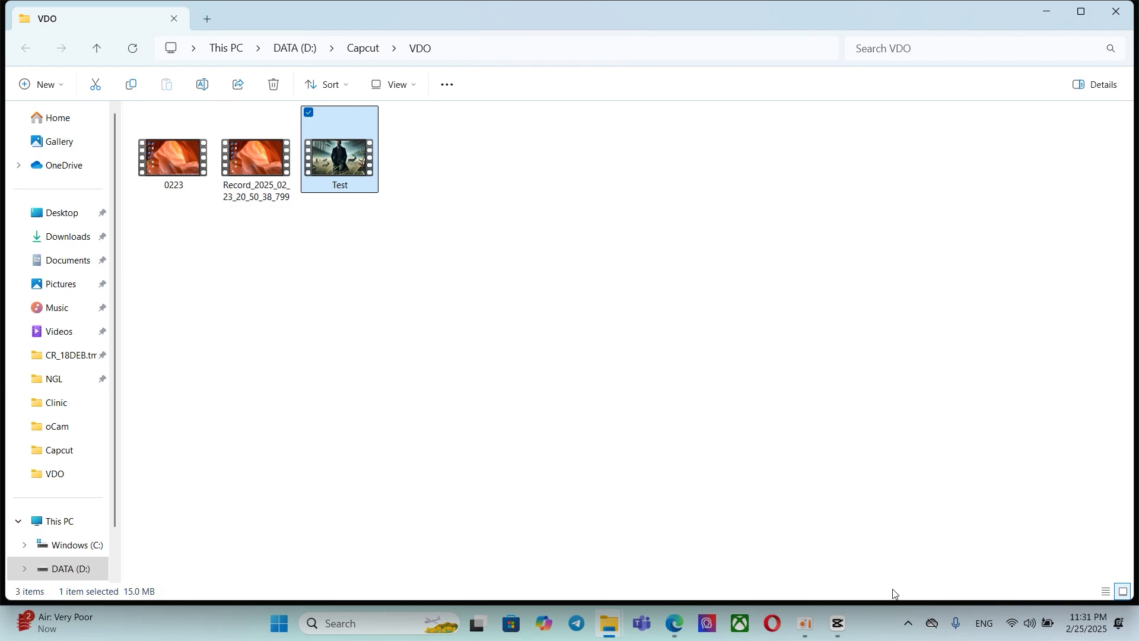
Switch back to CapCut and dismiss the sharing options without sharing, returning to the project timeline
{"action": "left_click", "coordinate": [837, 614]}
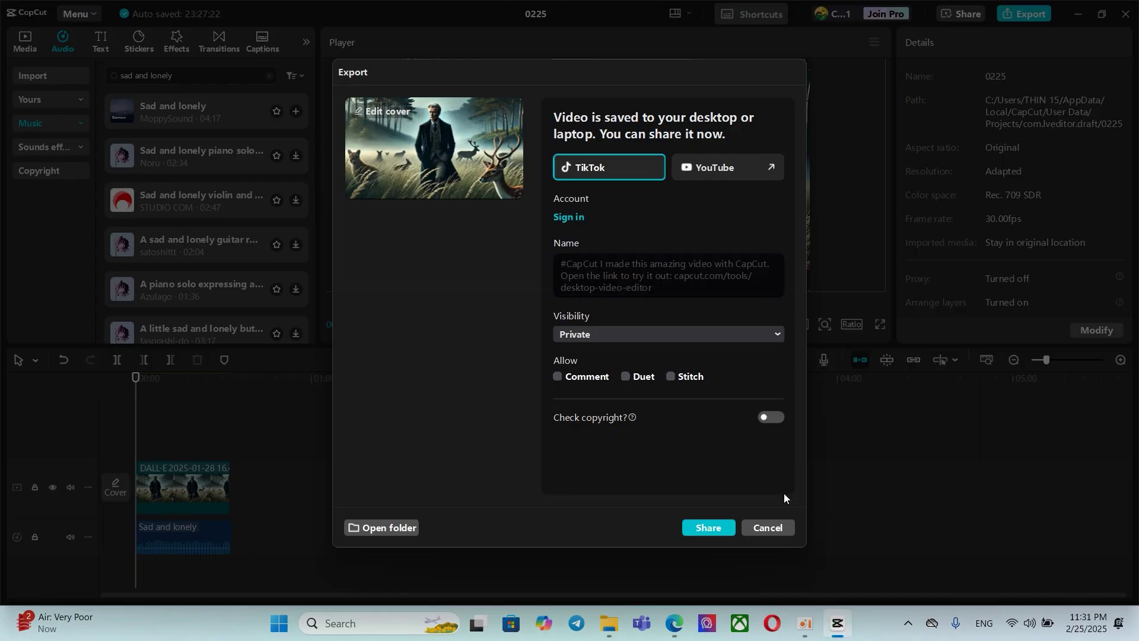
{"action": "left_click", "coordinate": [766, 528]}
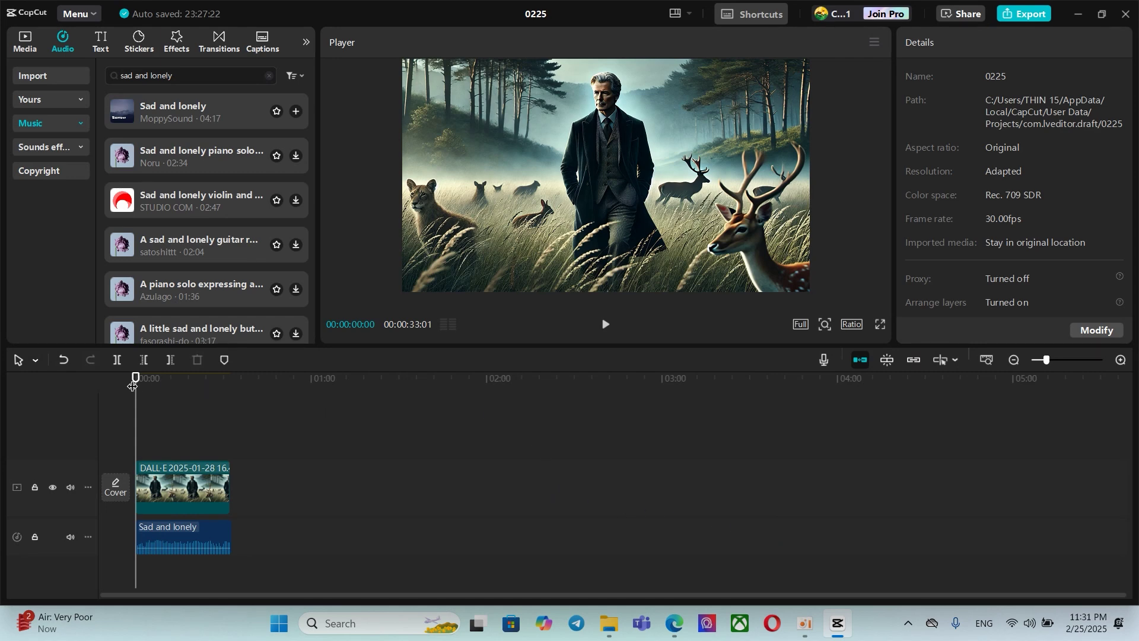
{"action": "mouse_move", "coordinate": [135, 378]}
{"action": "left_mouse_down"}
{"action": "mouse_move", "coordinate": [221, 394]}
{"action": "mouse_move", "coordinate": [124, 383]}
{"action": "left_mouse_up"}
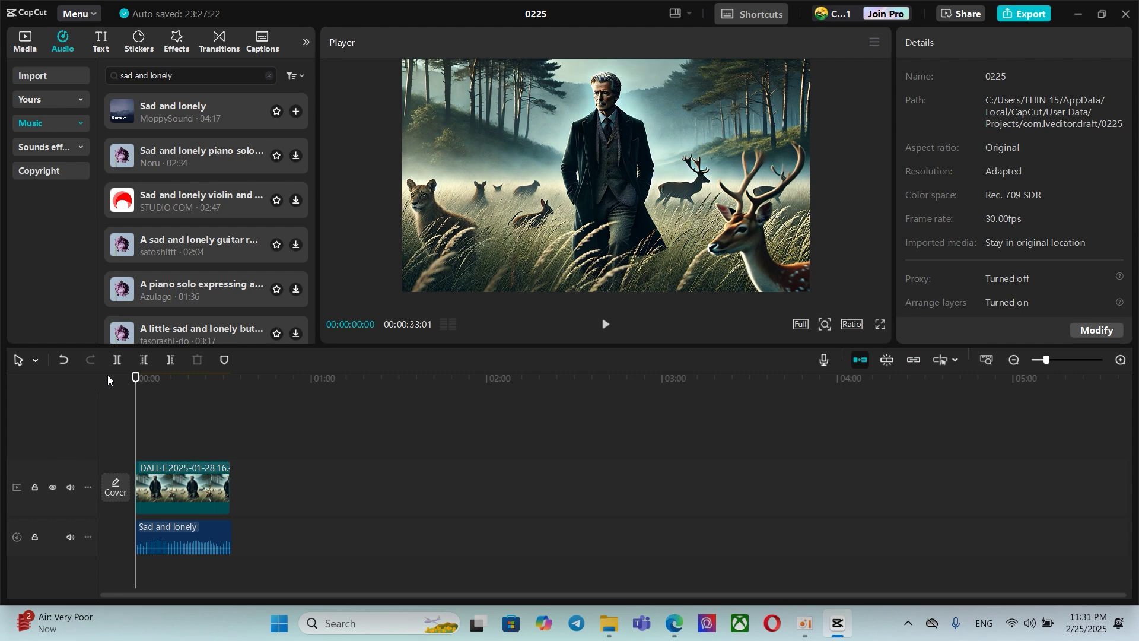